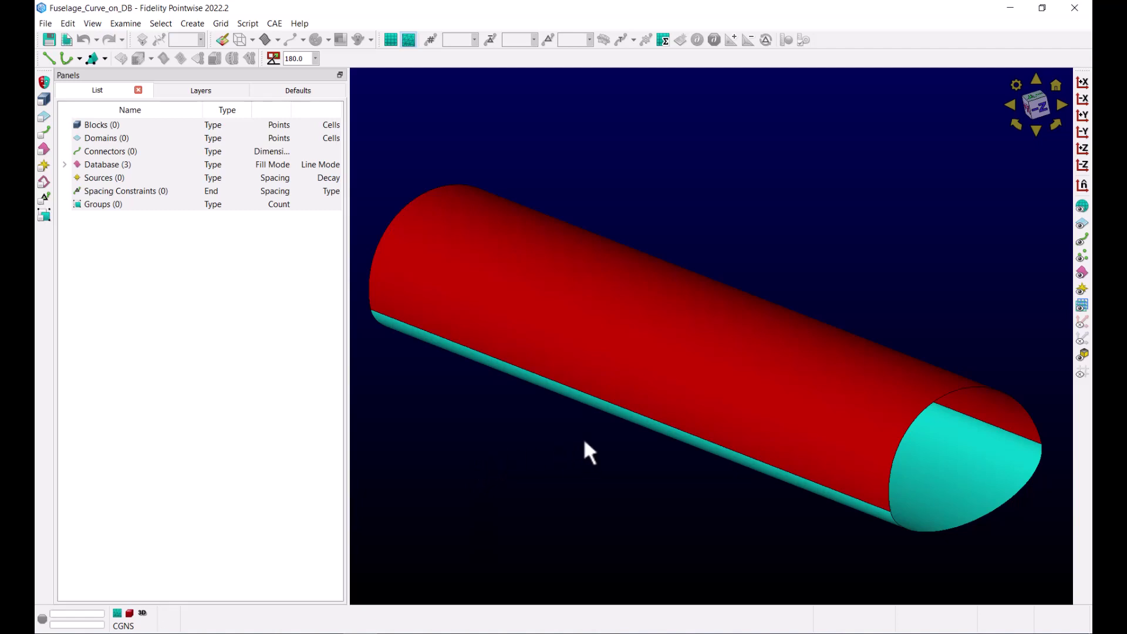
Open the Draw Curves panel to draw a curve on all fuselage database entities
right_click_drag(584, 441, 593, 457)
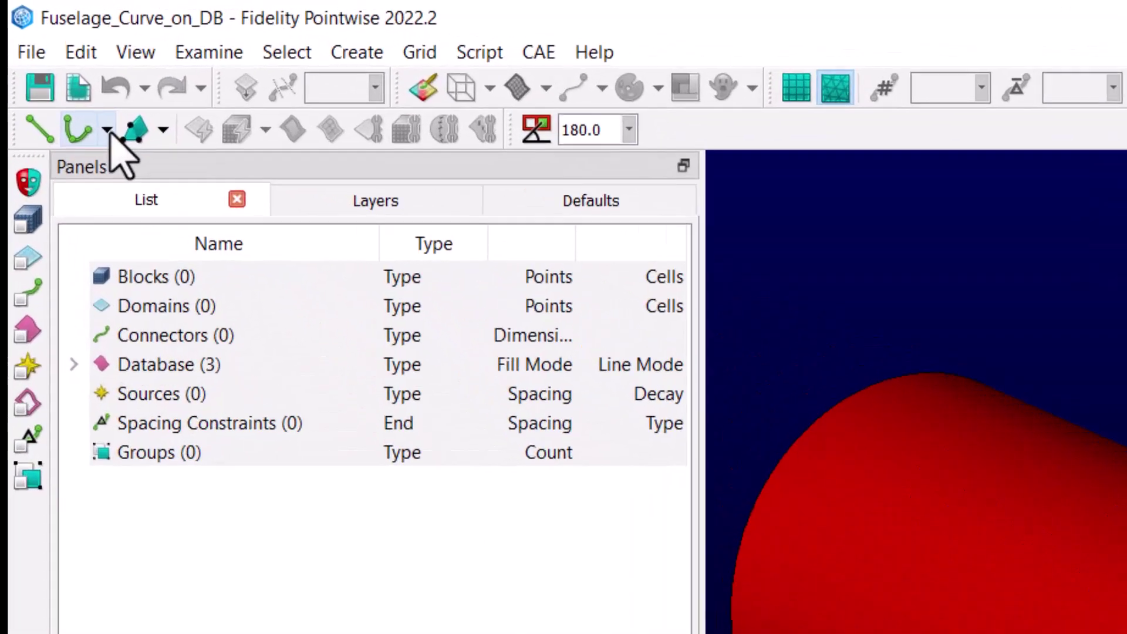
left_click(108, 130)
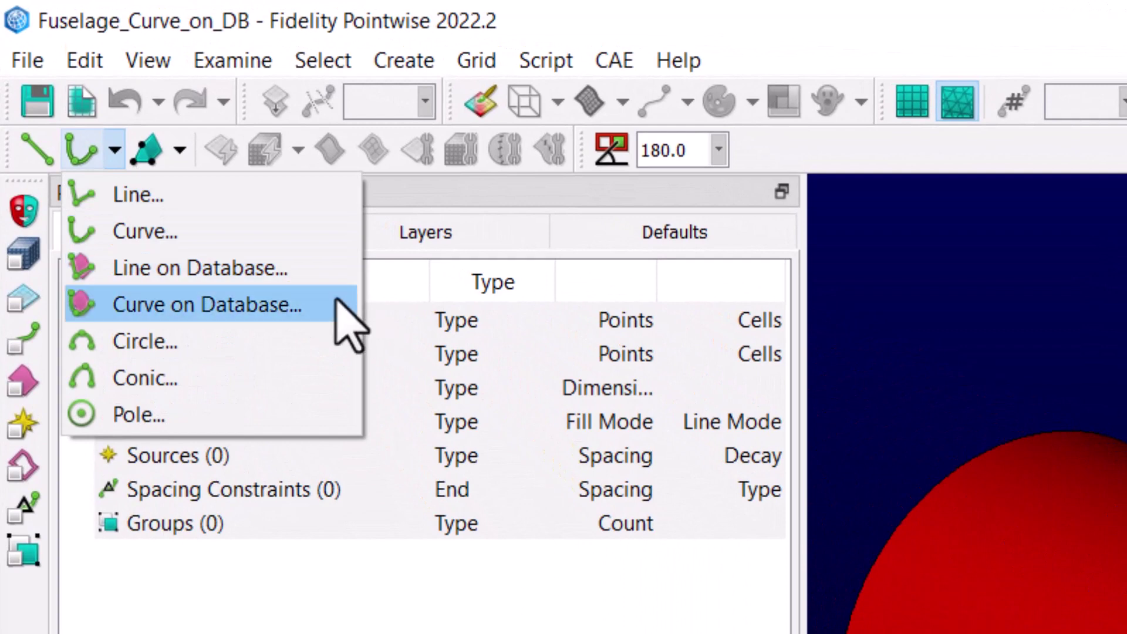
left_click(411, 61)
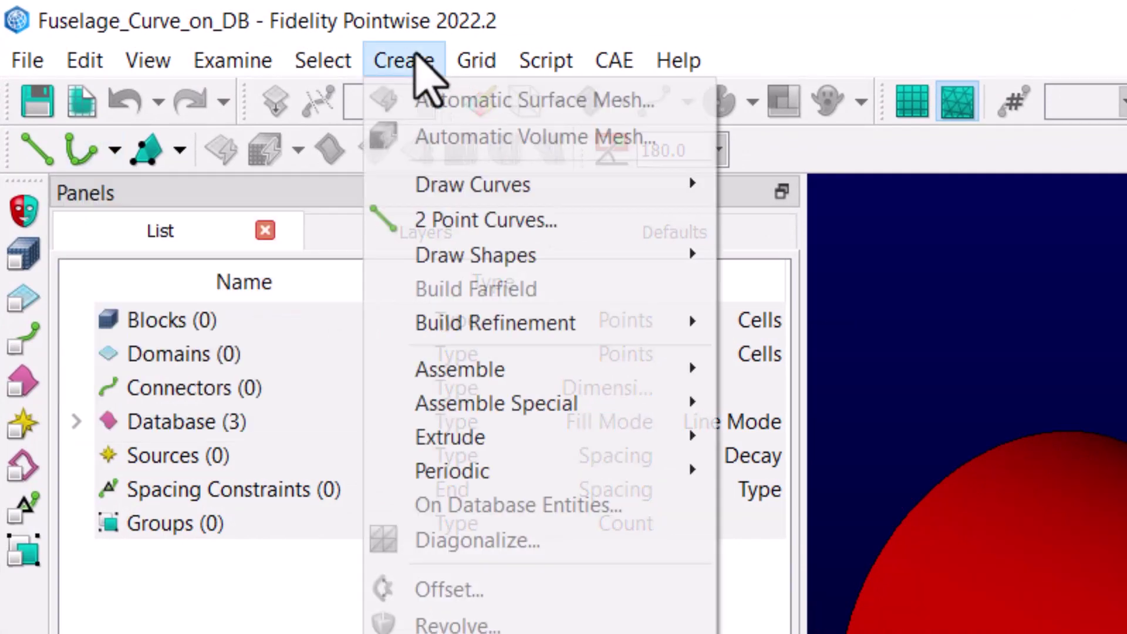
mouse_move(641, 182)
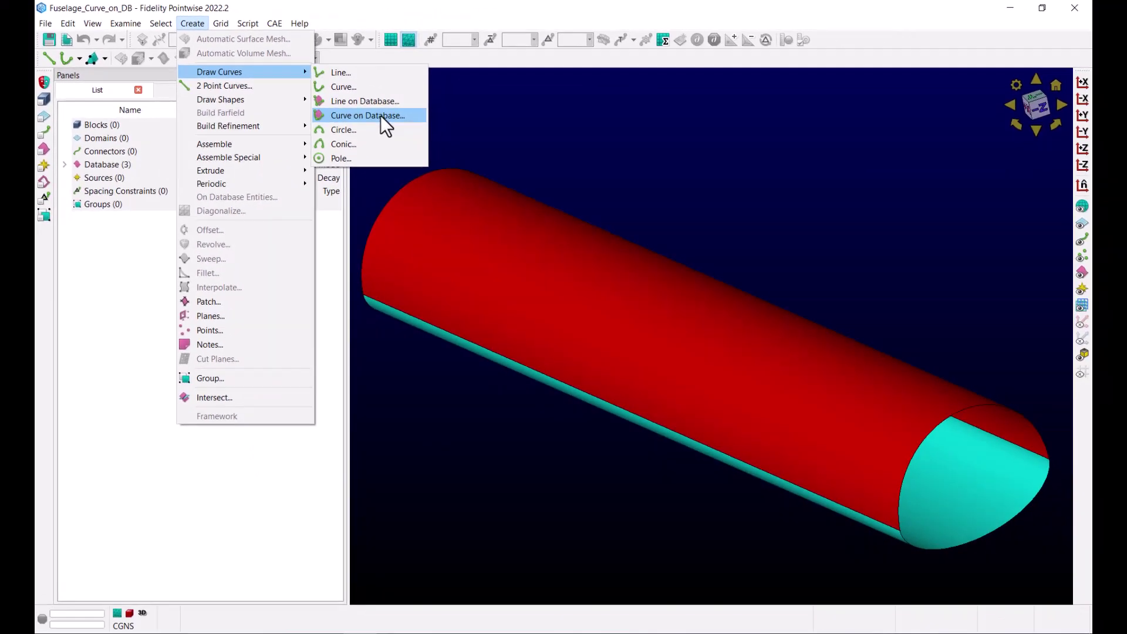
left_click(940, 290)
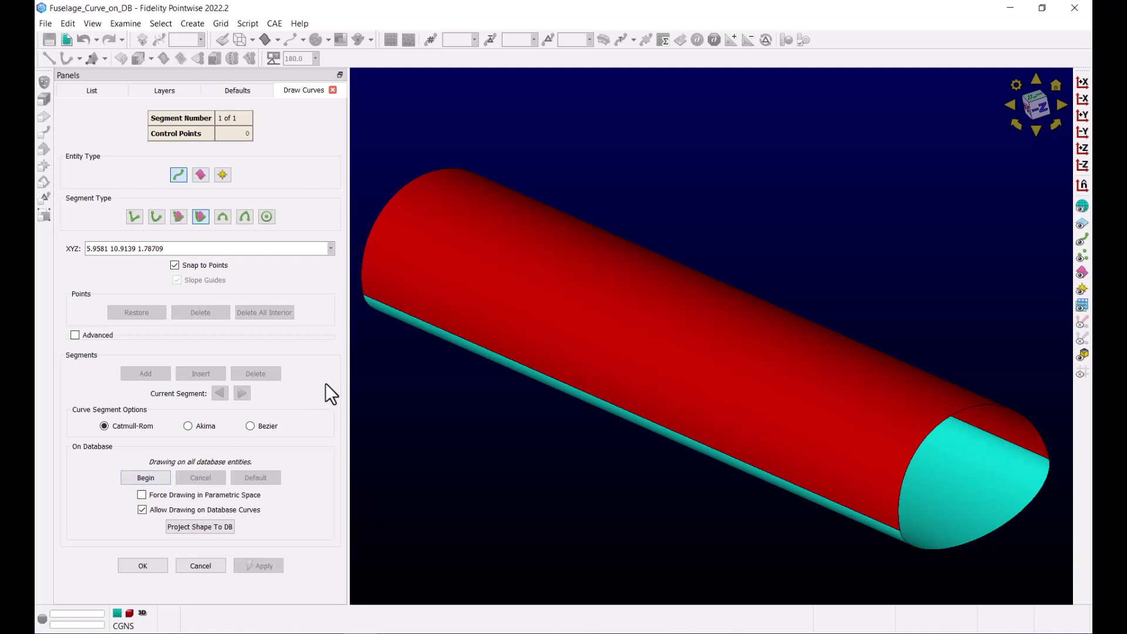
Place the first control point on the upper quilt at UV 0.20346509 0.049540583, movement Unrestricted
left_click(389, 260)
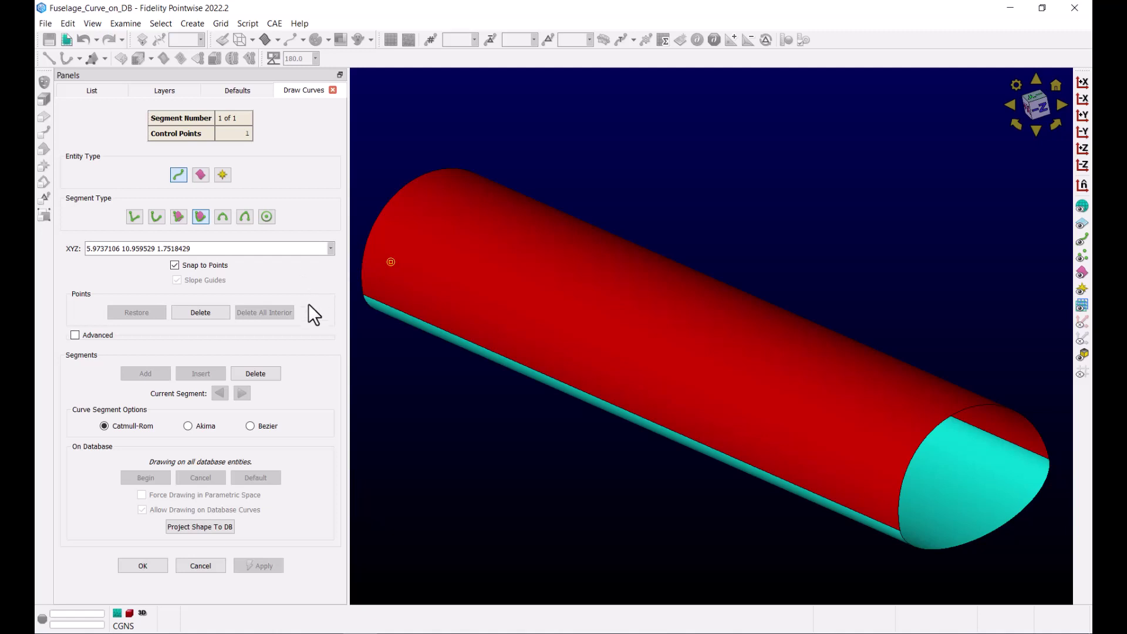
left_click(74, 335)
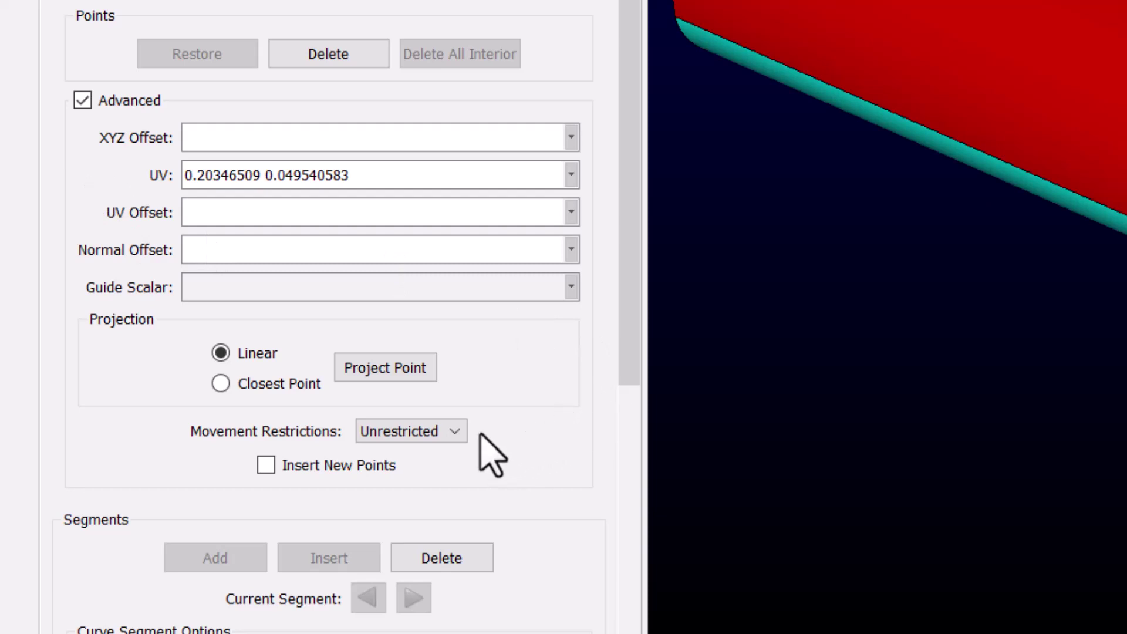
left_click(465, 438)
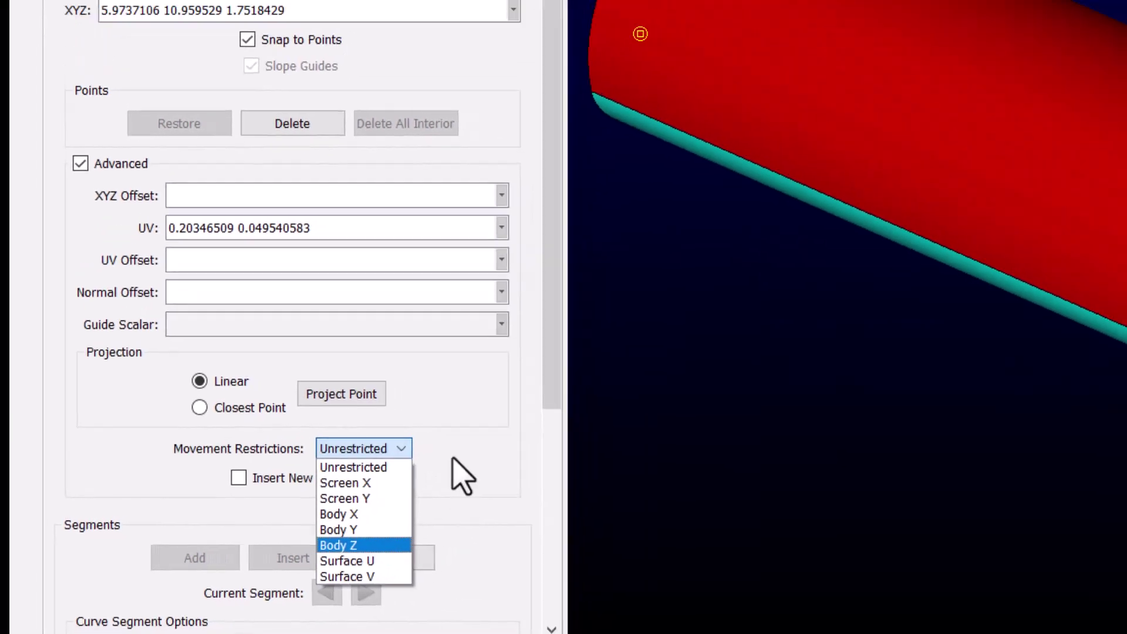
left_click(461, 475)
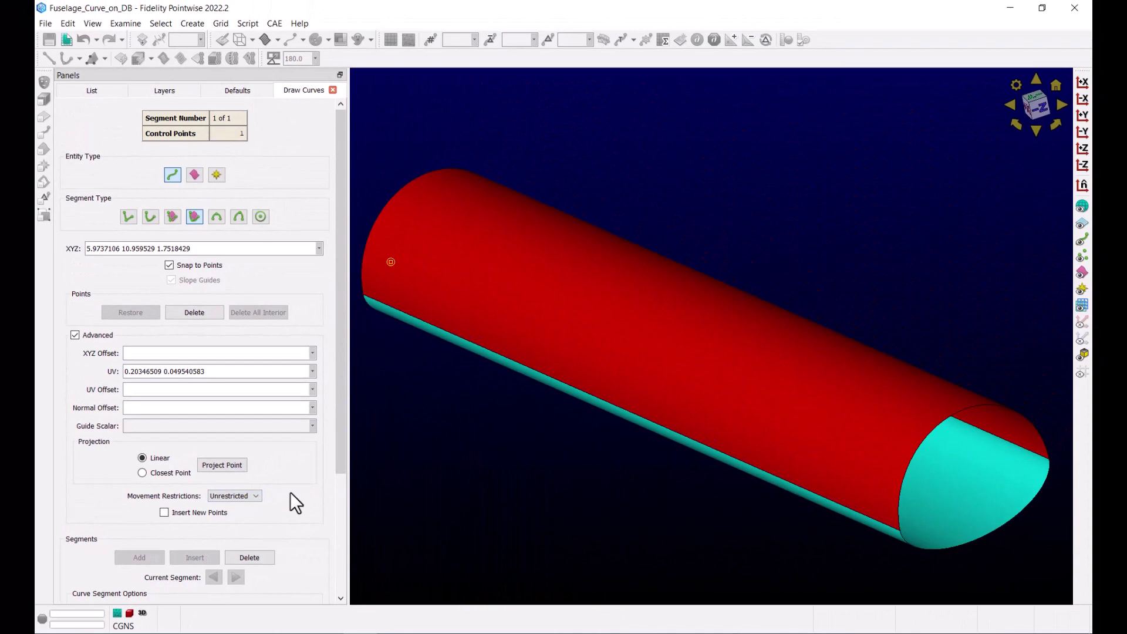
Add a second control point at UV 0.68885345 0.39409998 across the top of the upper quilt
scroll(462, 452, "down", 1)
right_click_drag(681, 270, 645, 282)
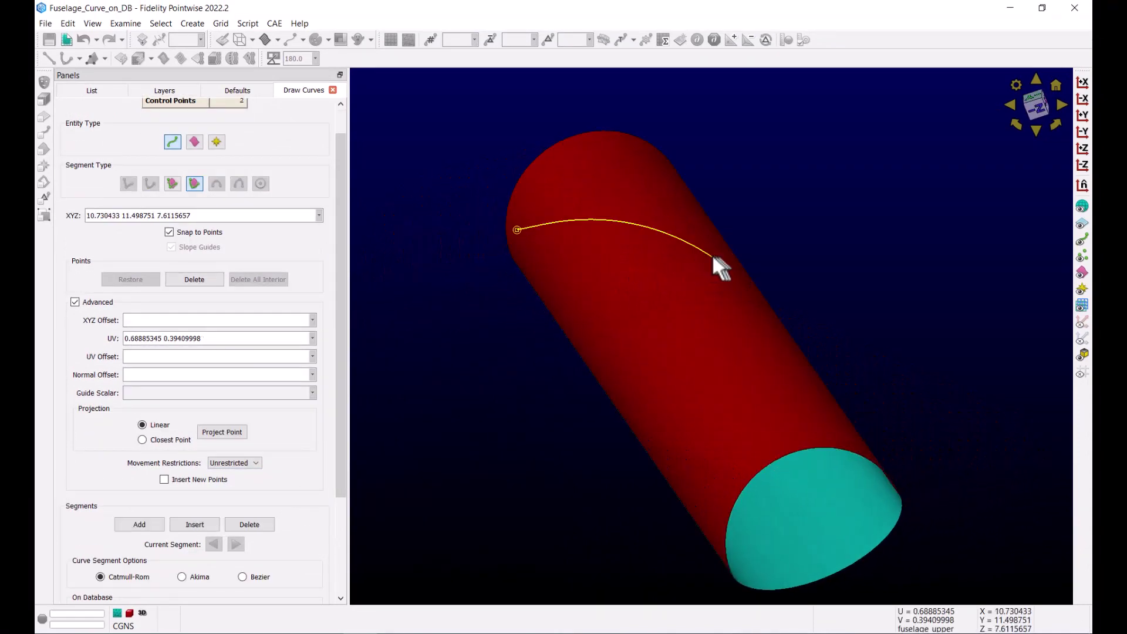
left_click(714, 257)
mouse_move(546, 272)
right_mouse_down()
mouse_move(576, 277)
mouse_move(574, 292)
mouse_move(526, 277)
mouse_move(606, 297)
mouse_move(624, 254)
mouse_move(593, 317)
right_mouse_up()
scroll(301, 452, "down", 4)
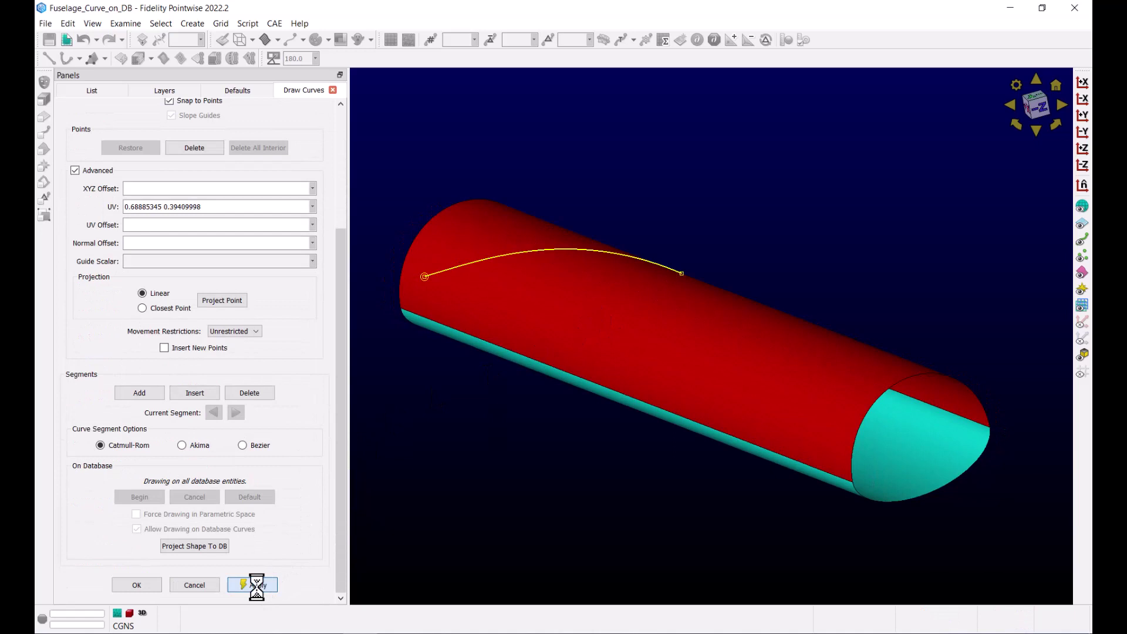
Continue from the curve's end point with the Bezier curve segment type
right_click_drag(693, 269, 653, 311)
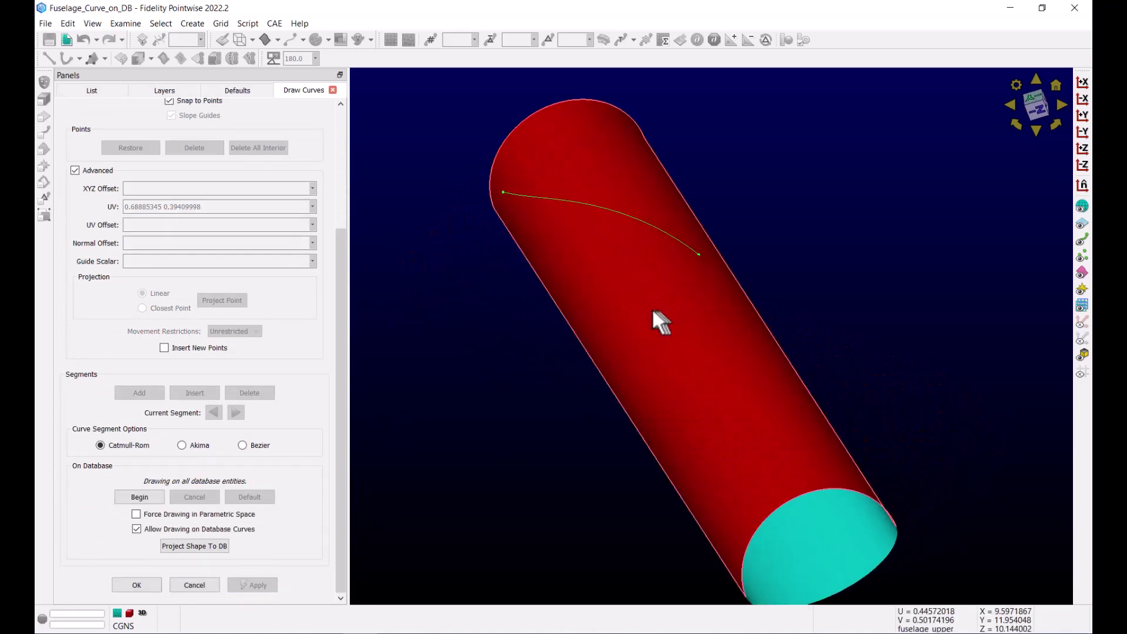
left_click(699, 253)
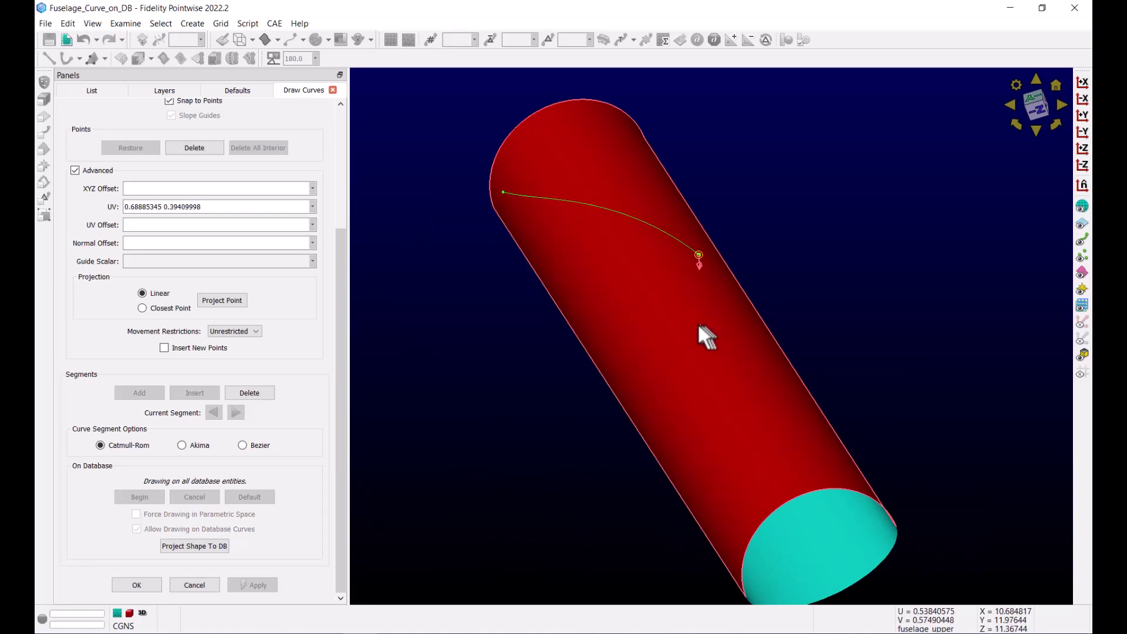
right_click_drag(713, 374, 551, 441)
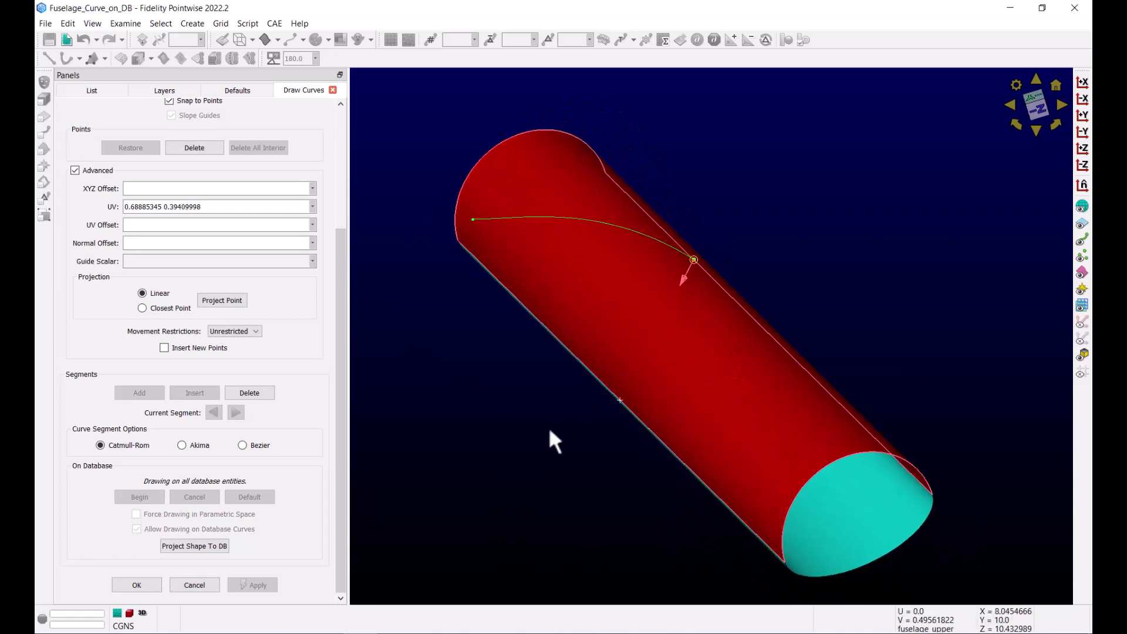
left_click(243, 446)
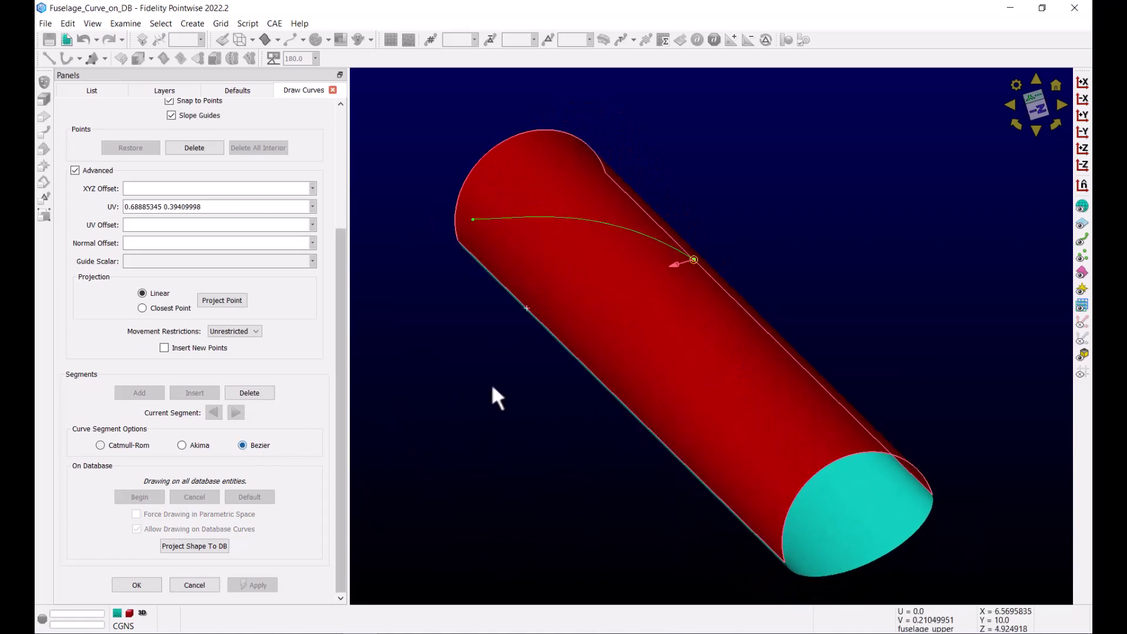
Add a Bezier segment down the quilt's side and drag its lower tangent handle to reshape the bend
right_click_drag(749, 395, 726, 385)
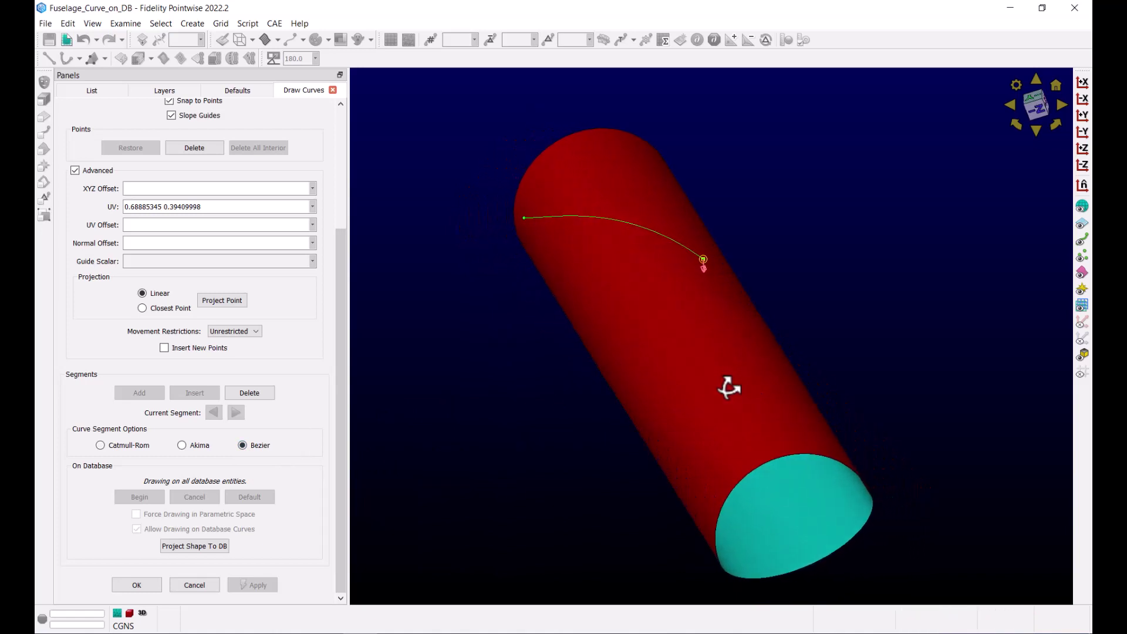
left_click(657, 391)
right_click_drag(717, 351, 742, 329)
scroll(719, 294, "up", 2)
scroll(730, 267, "up", 2)
scroll(722, 253, "up", 2)
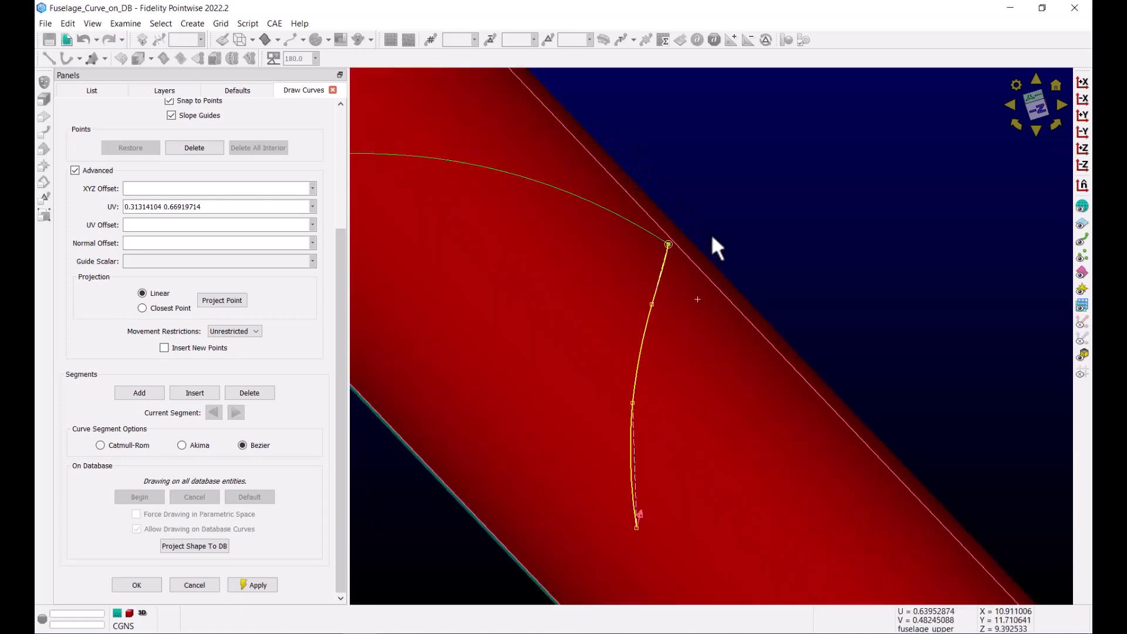
right_click_drag(710, 235, 648, 314)
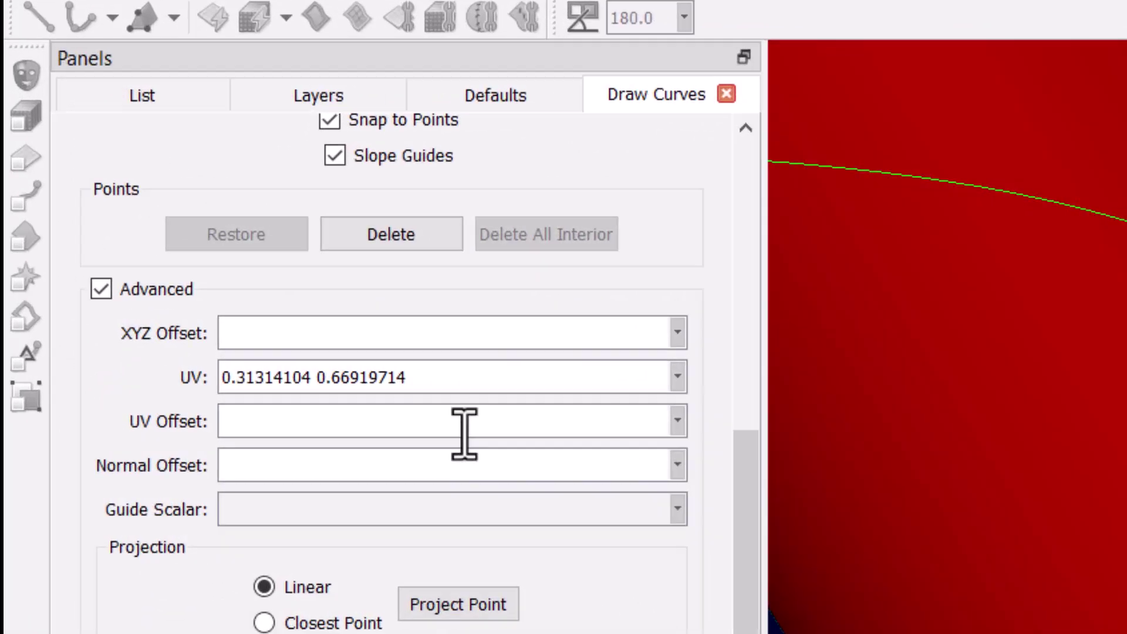
scroll(213, 235, "up", 4)
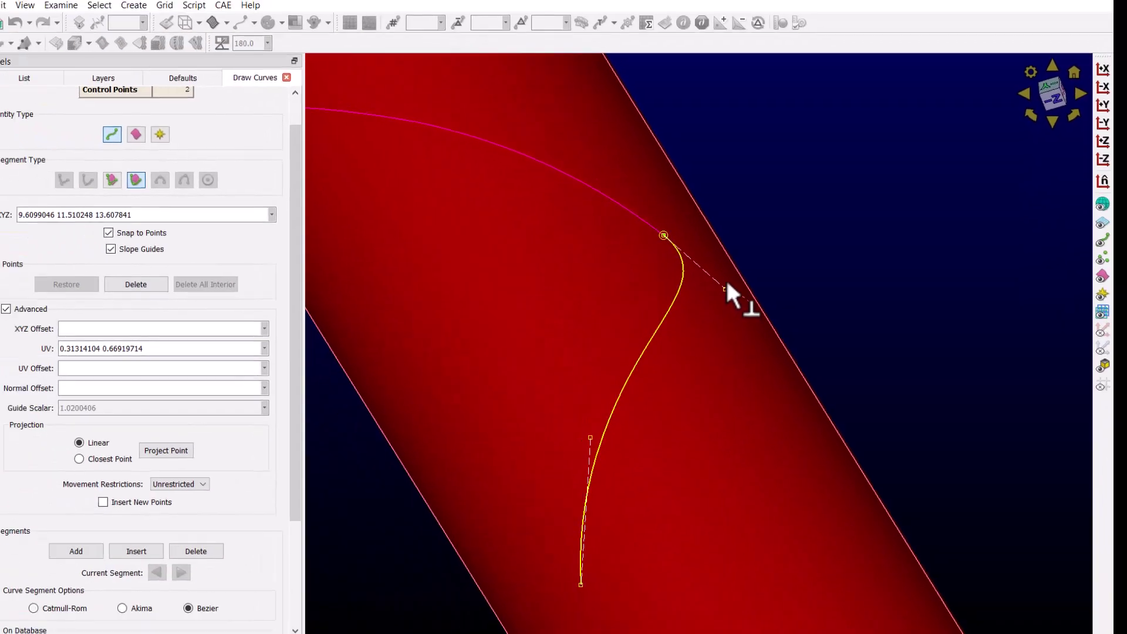
scroll(707, 312, "down", 3)
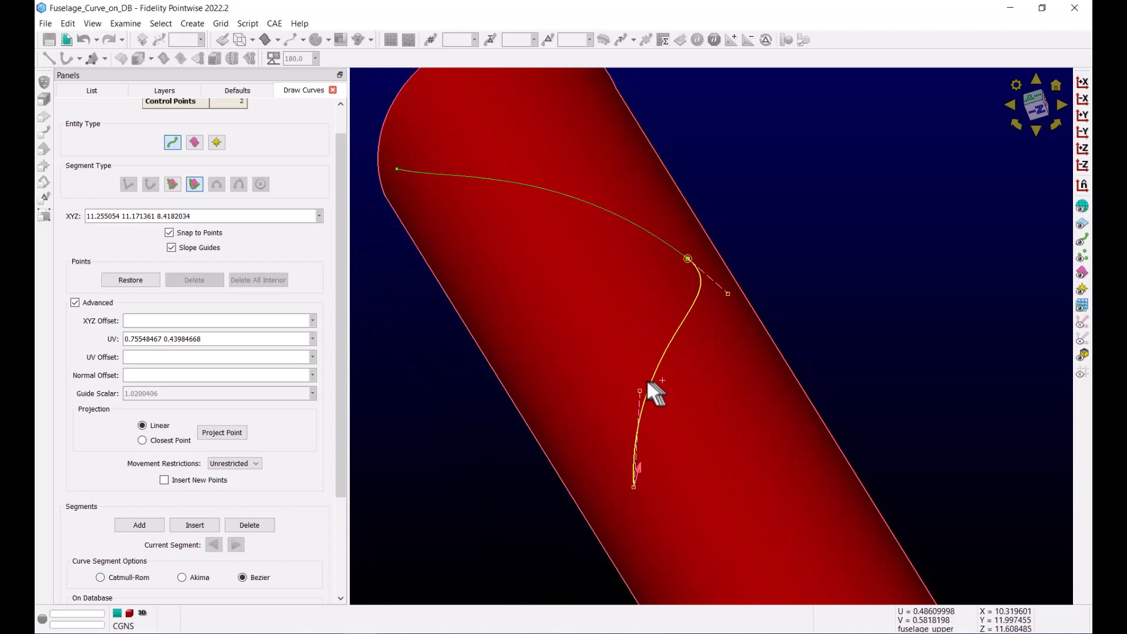
left_click_drag(638, 389, 708, 415)
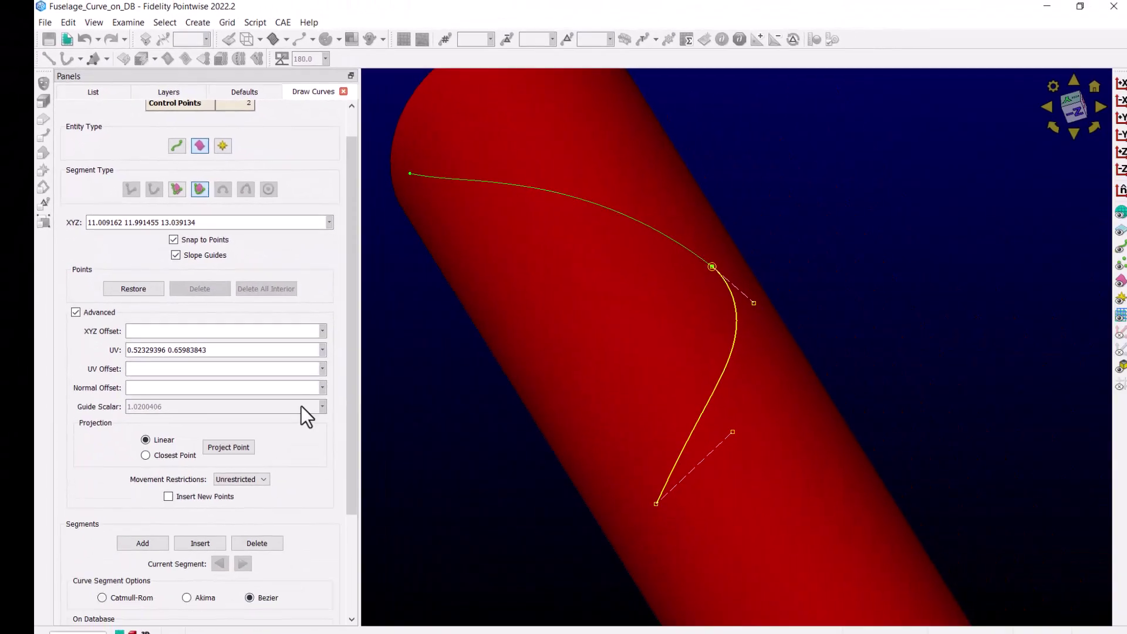
scroll(296, 434, "down", 5)
scroll(300, 473, "down", 1)
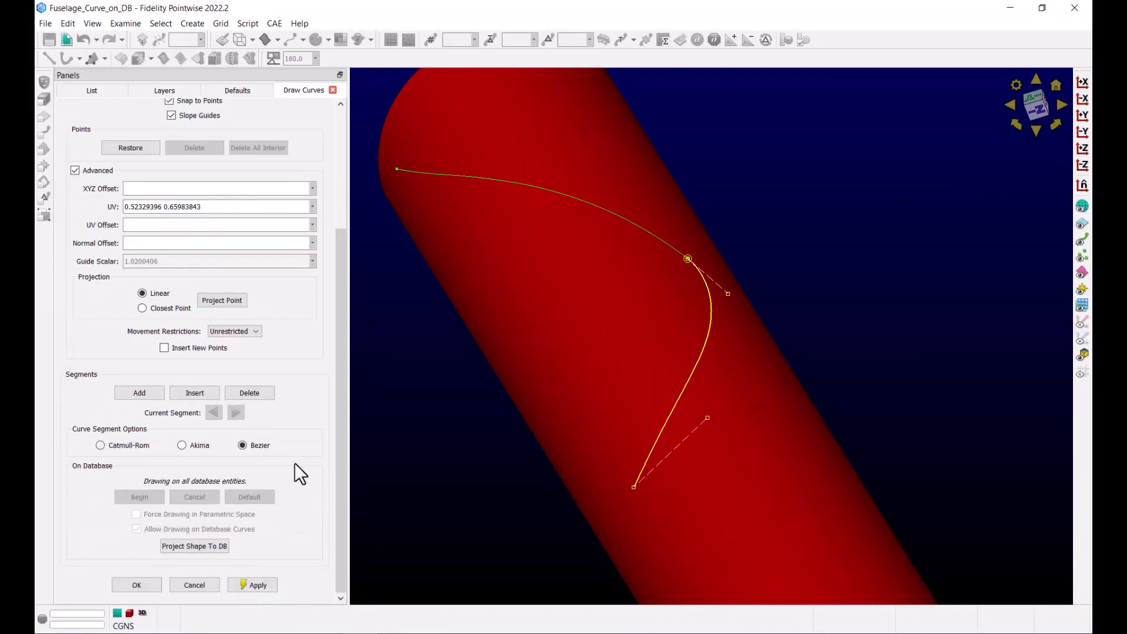
Apply the Bezier curve and restrict curve drawing to the cyan lower fuselage quilt
left_click(267, 586)
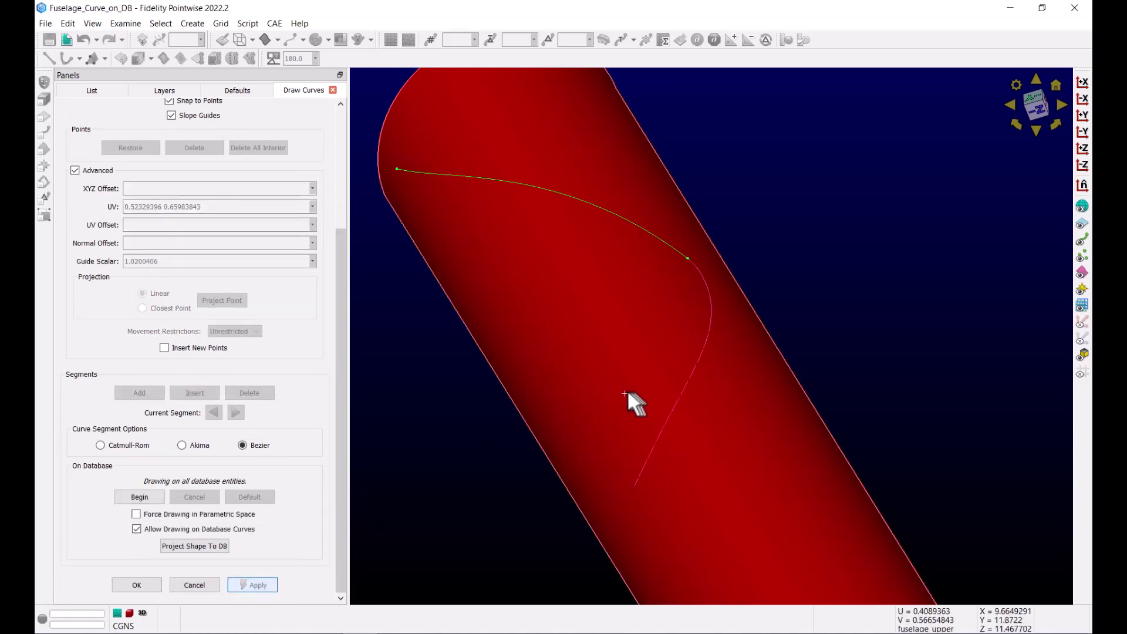
right_click_drag(629, 395, 533, 419)
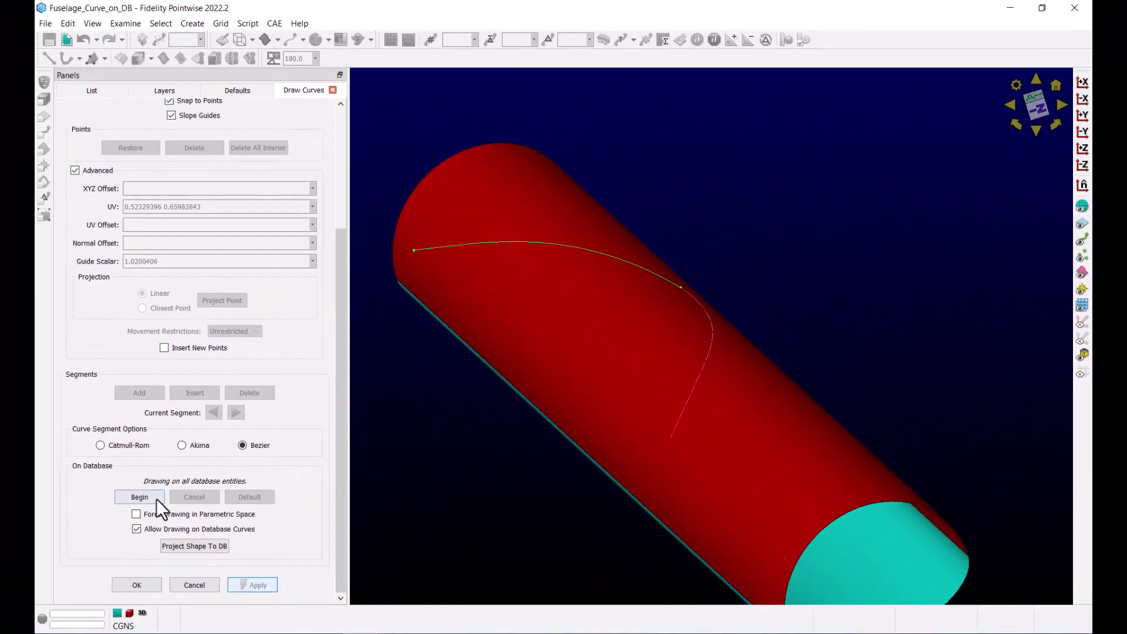
left_click(246, 313)
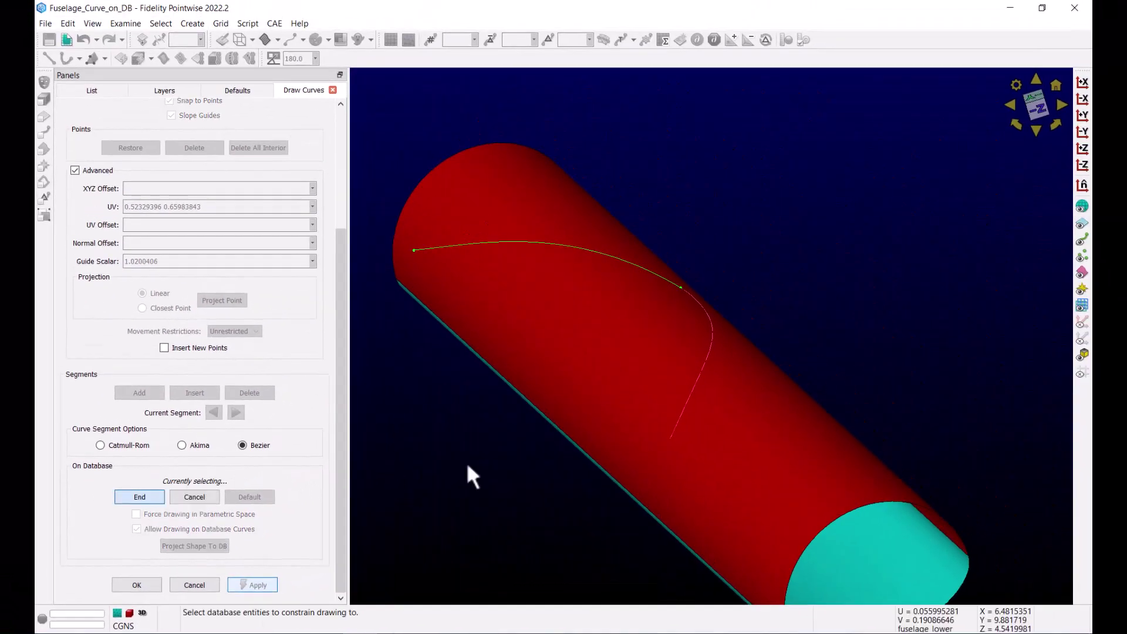
right_click_drag(468, 465, 627, 433)
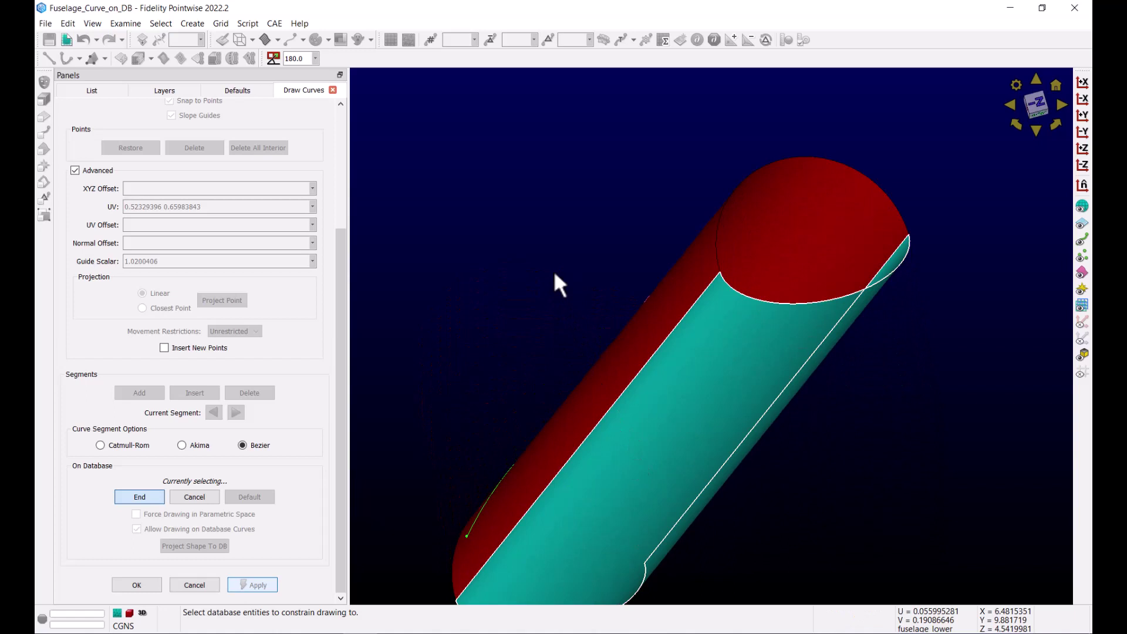
scroll(551, 373, "down", 3)
scroll(569, 424, "up", 3)
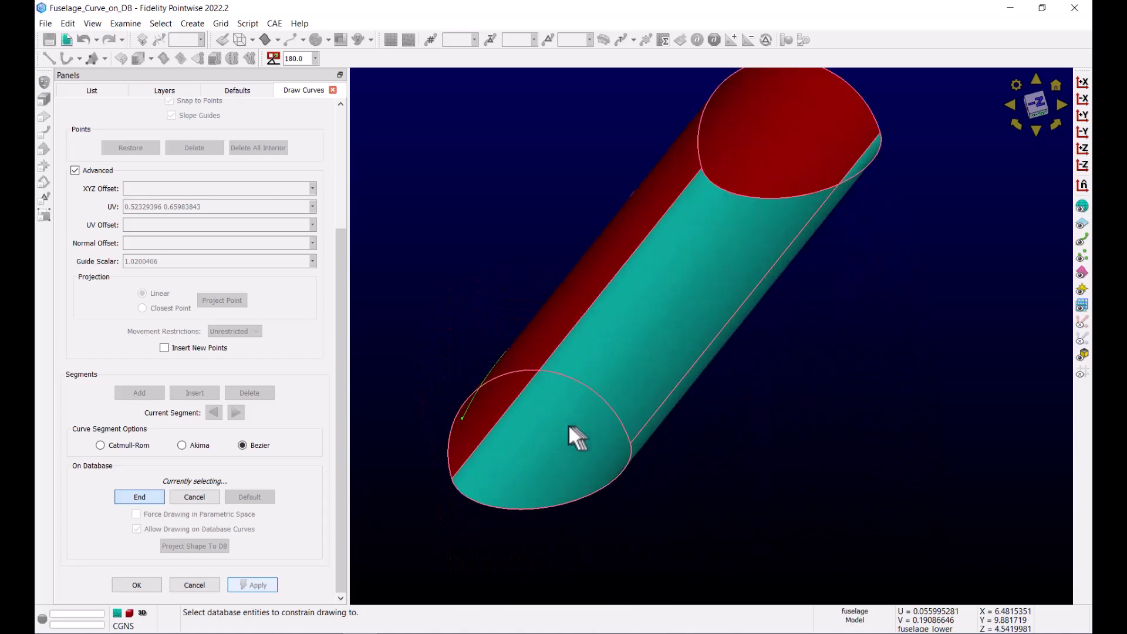
left_click(144, 495)
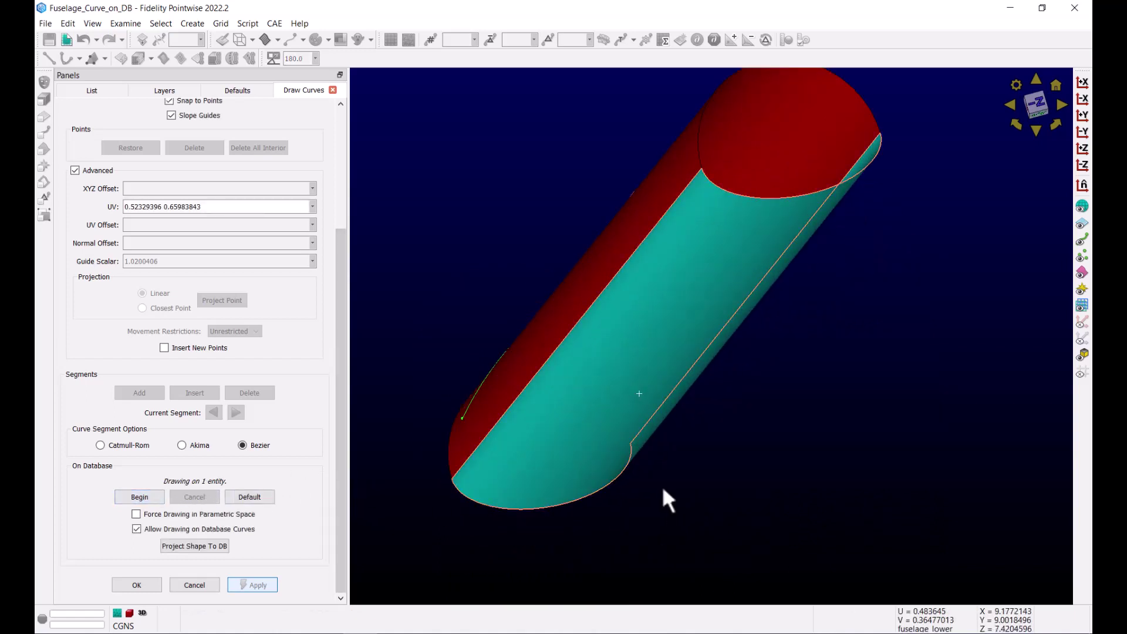
Draw a two-point Bezier curve on the lower quilt with Body X movement restriction, showing the axes
right_click_drag(621, 472, 581, 460)
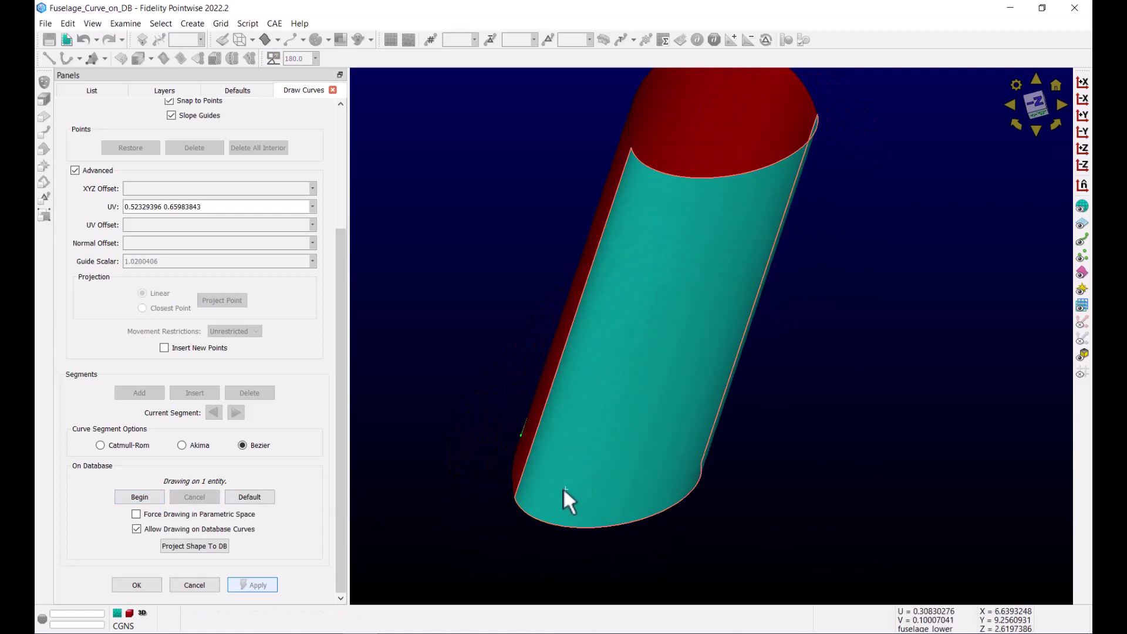
left_click(562, 447)
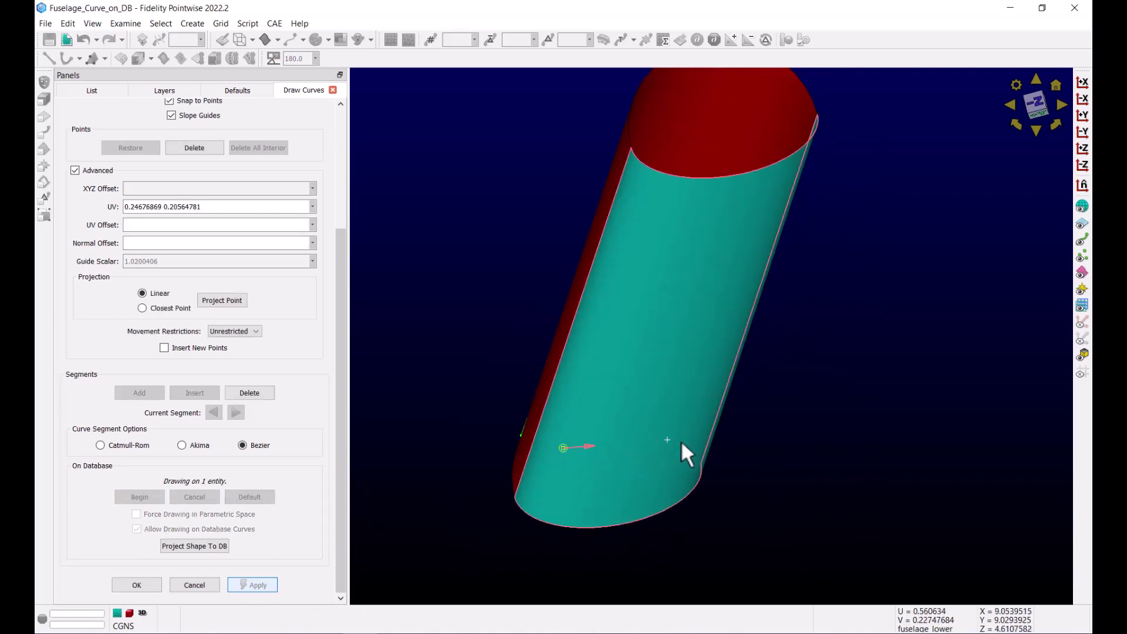
left_click(259, 331)
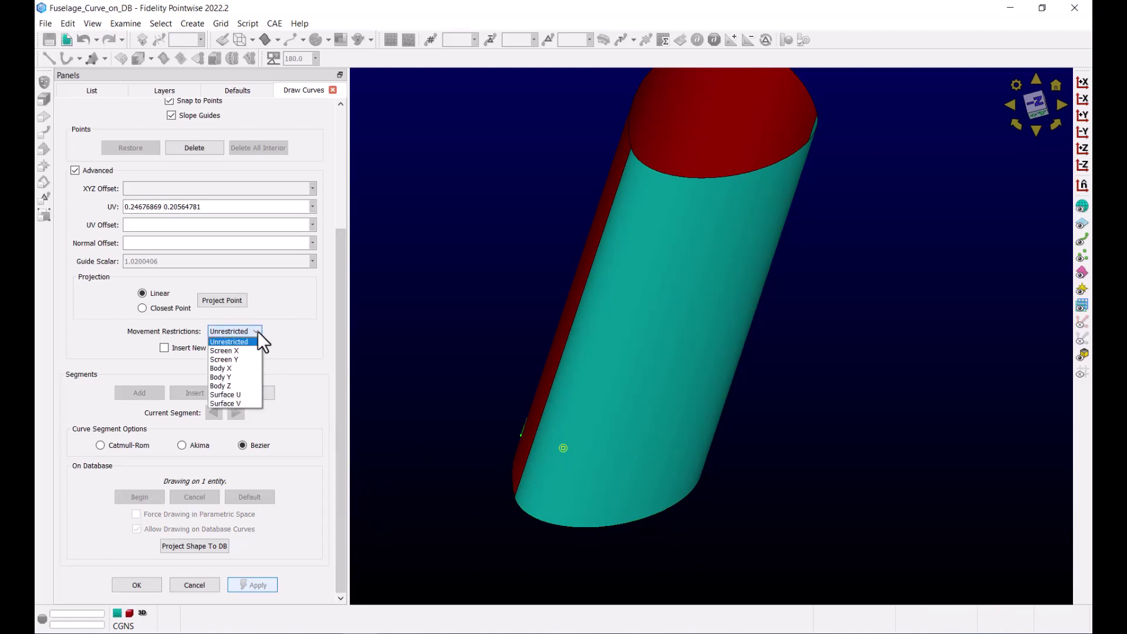
left_click(245, 368)
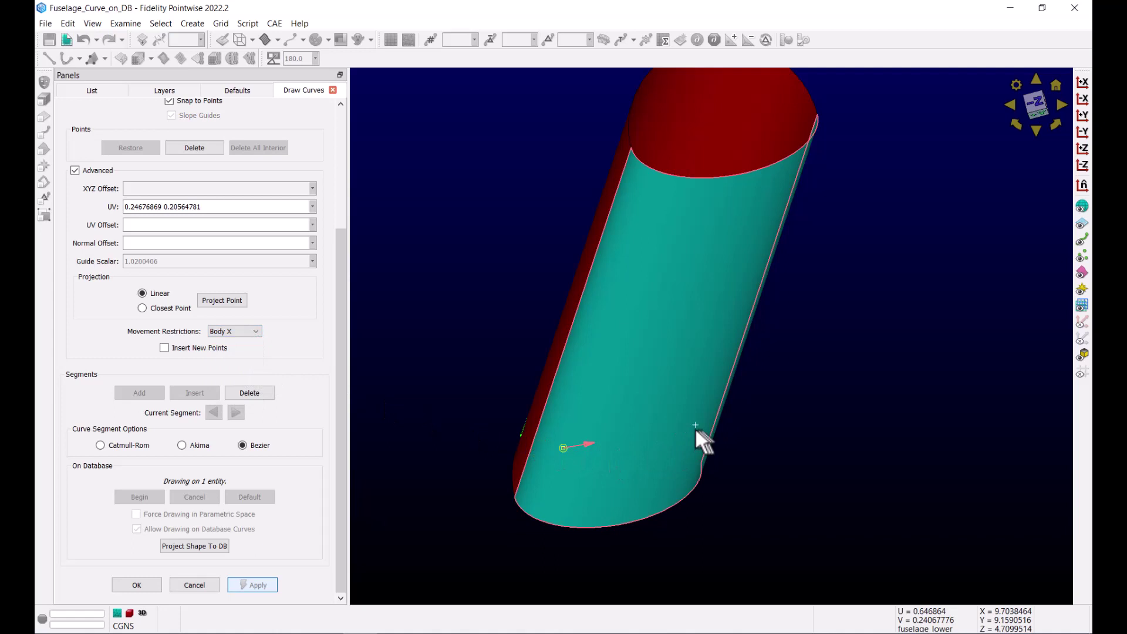
mouse_move(671, 437)
right_mouse_down()
mouse_move(745, 424)
mouse_move(752, 403)
mouse_move(738, 529)
mouse_move(789, 478)
right_mouse_up()
left_click(756, 416)
left_click(1082, 322)
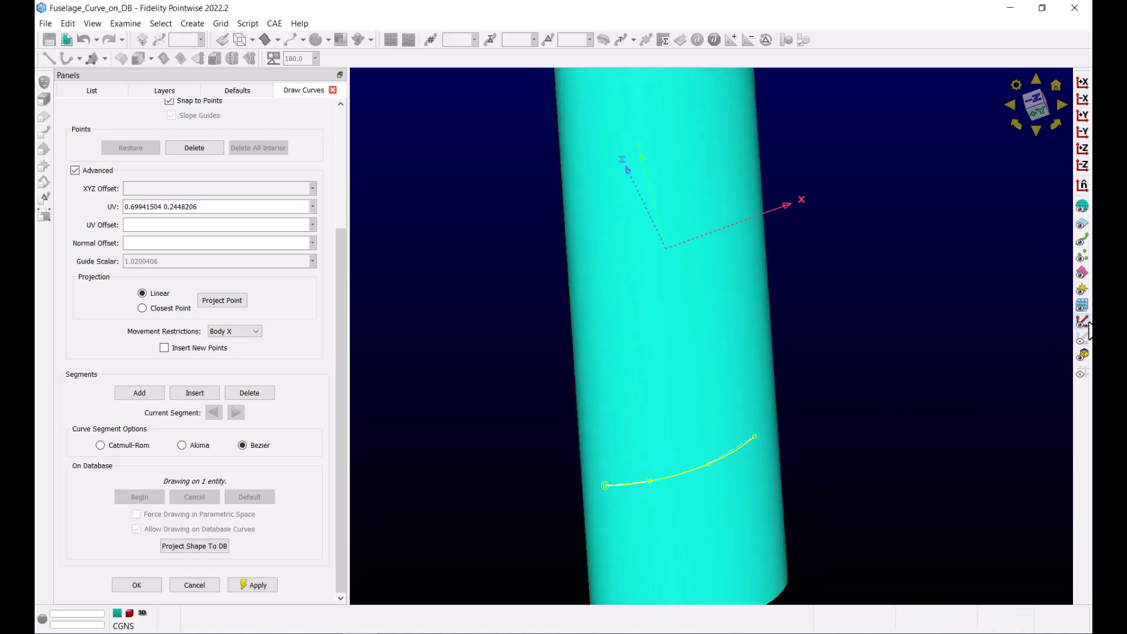
Apply the Body X curve and start a new lower-quilt curve with Unrestricted movement
left_click(257, 583)
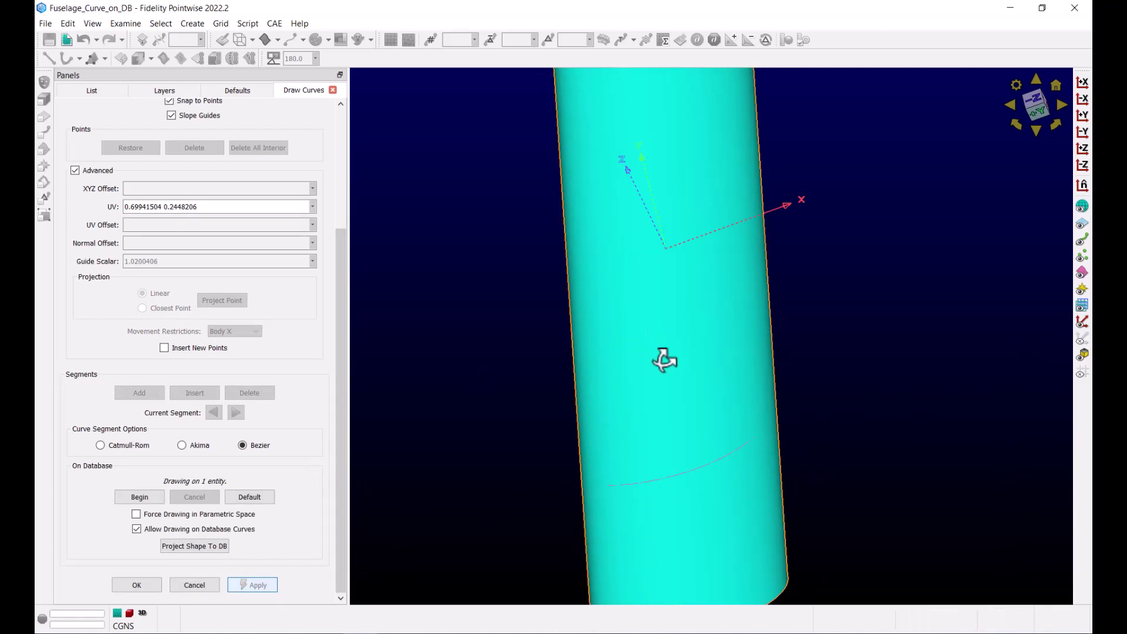
right_click_drag(662, 360, 647, 382)
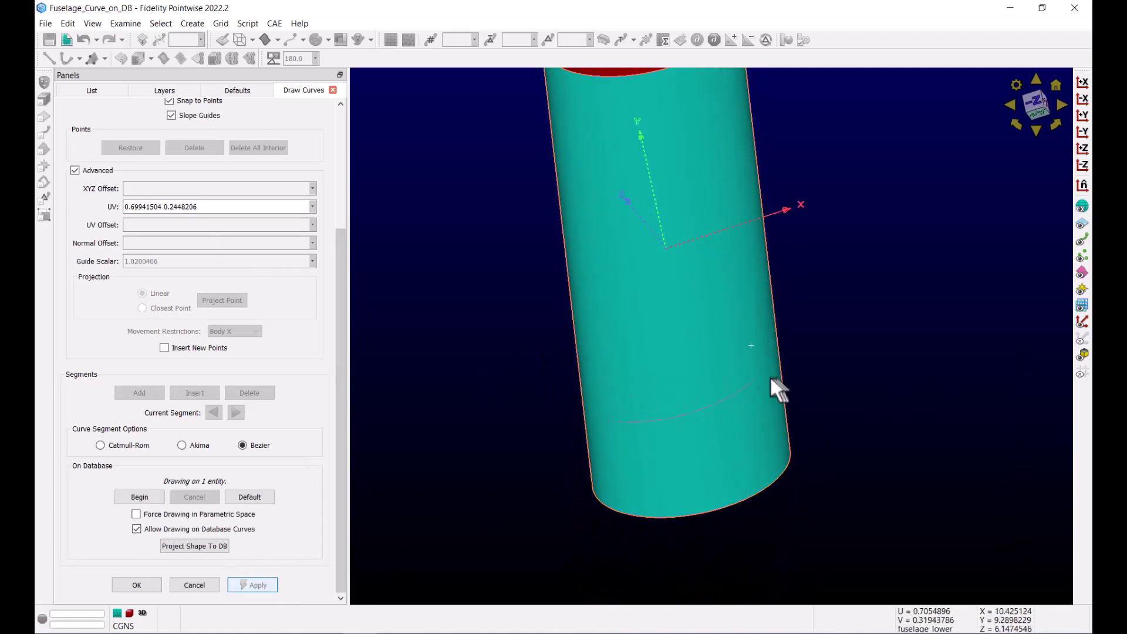
left_click(607, 238)
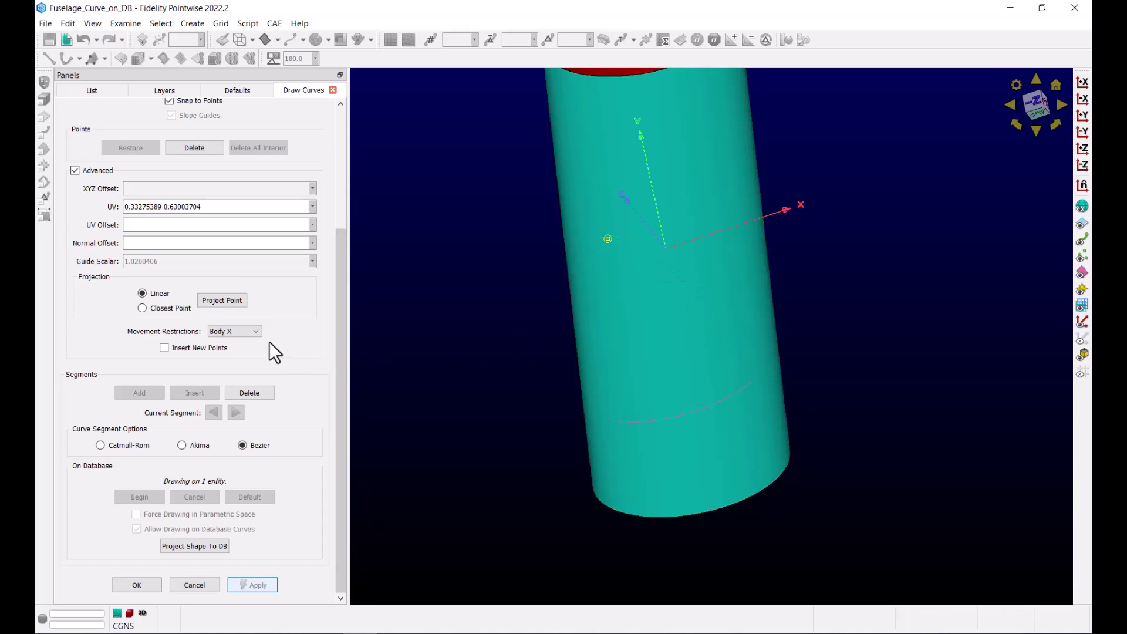
scroll(293, 348, "up", 2)
left_click(253, 396)
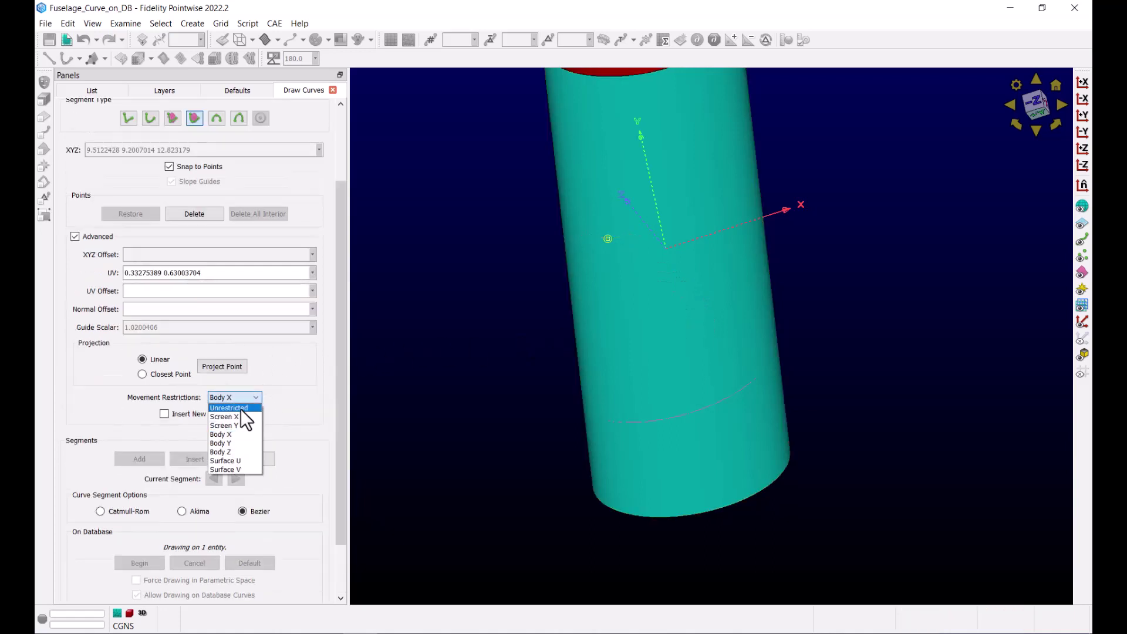
left_click(240, 409)
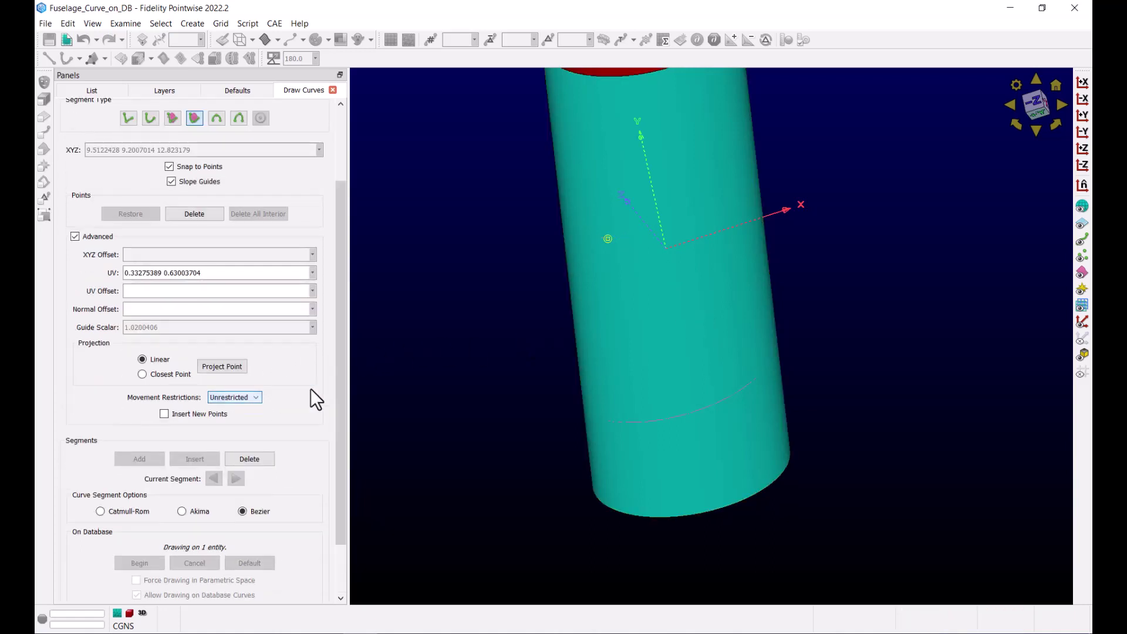
Add the second and third control points to the new curve
left_click(734, 326)
scroll(244, 209, "up", 3)
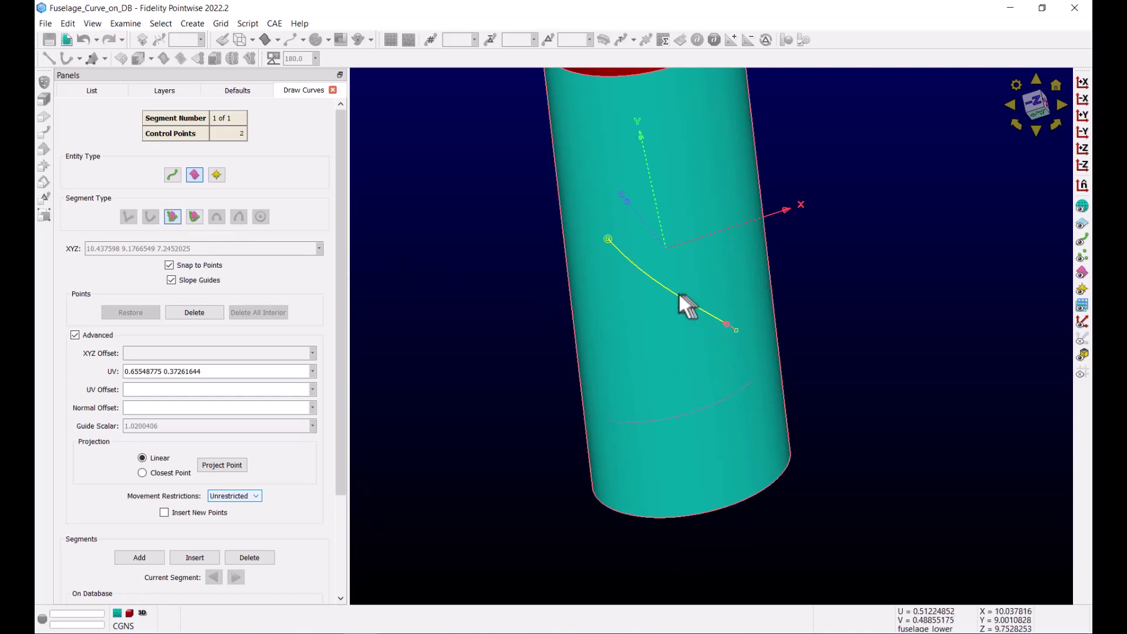
left_click(642, 338)
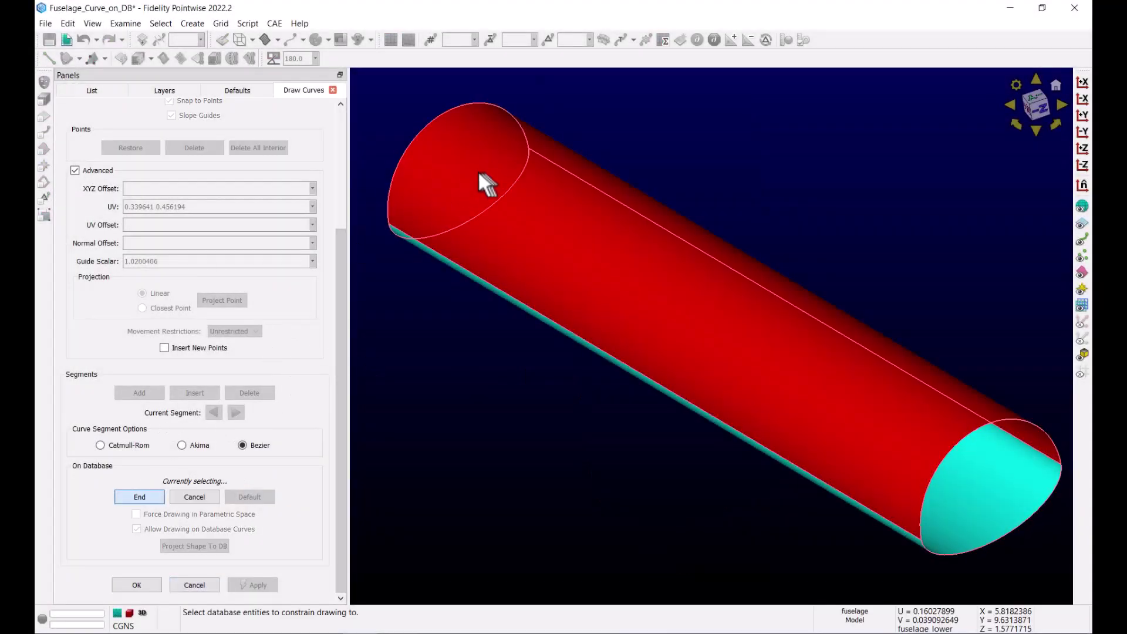
Draw and apply an S-shaped two-point Bezier curve on the upper quilt by pulling its slope guides
left_click(478, 170)
key("Return")
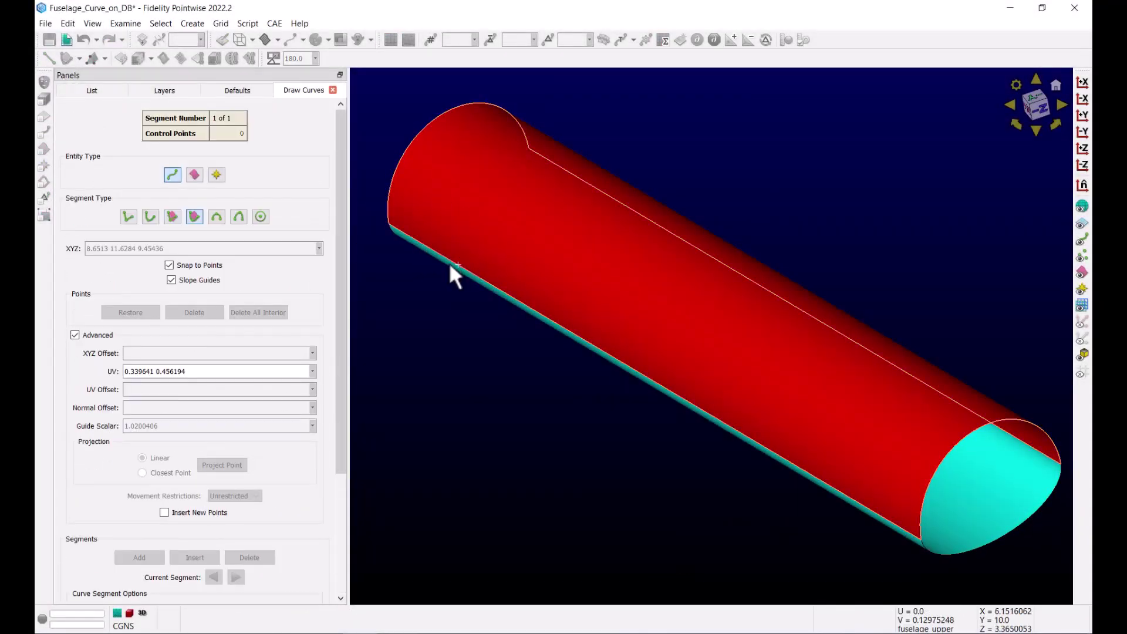
left_click(450, 265)
right_click_drag(611, 261, 681, 273)
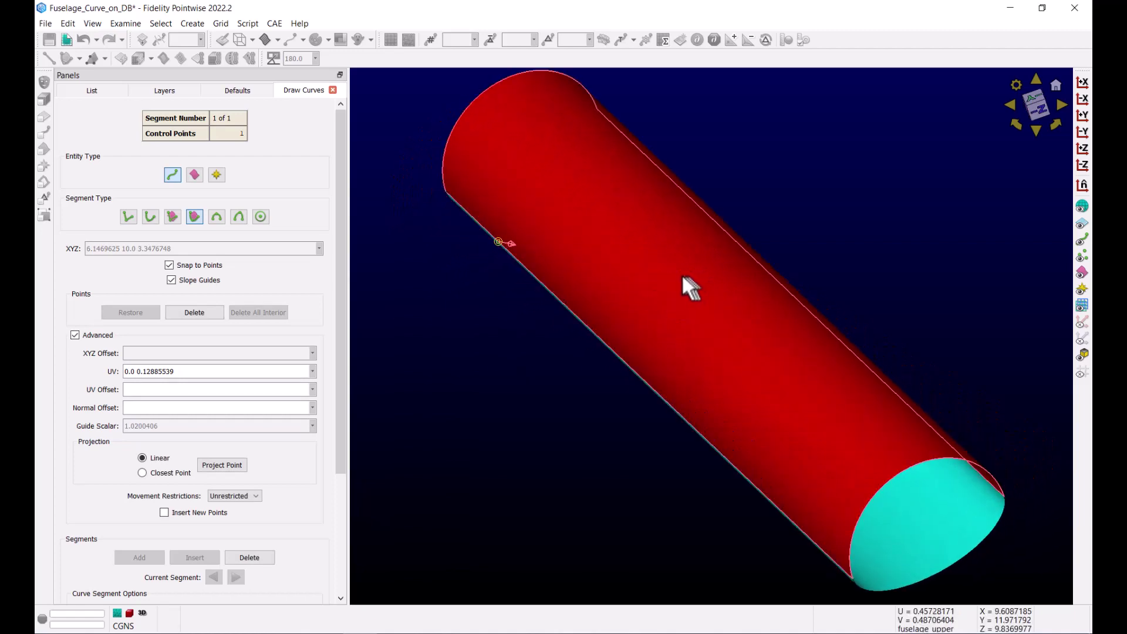
left_click(685, 279)
left_click_drag(544, 262, 543, 202)
left_click_drag(603, 270, 615, 304)
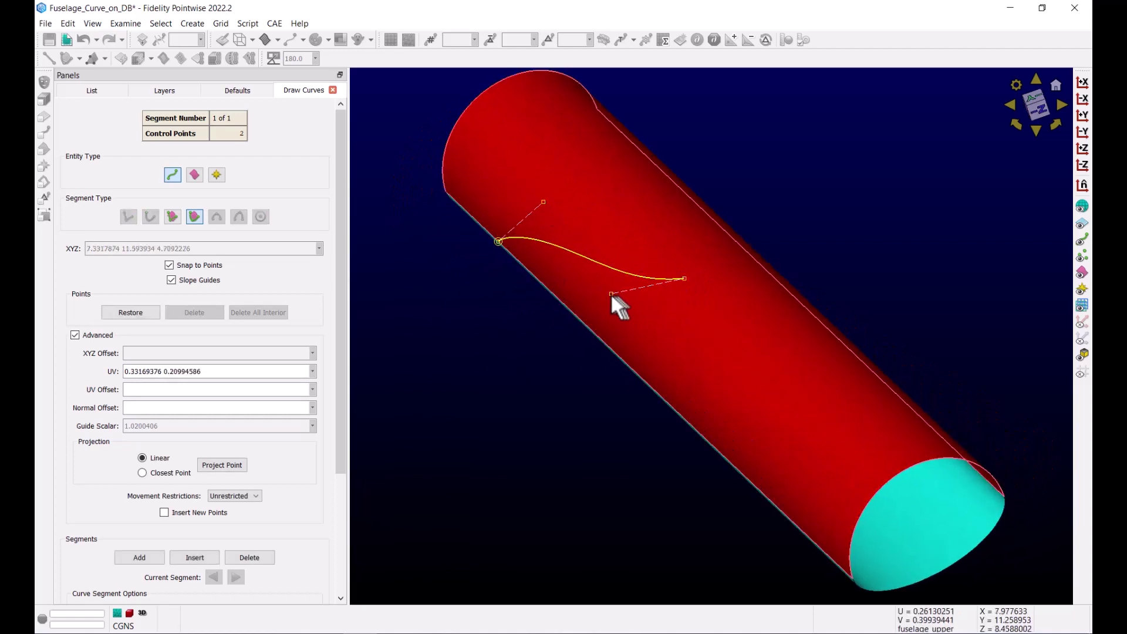
scroll(301, 471, "down", 5)
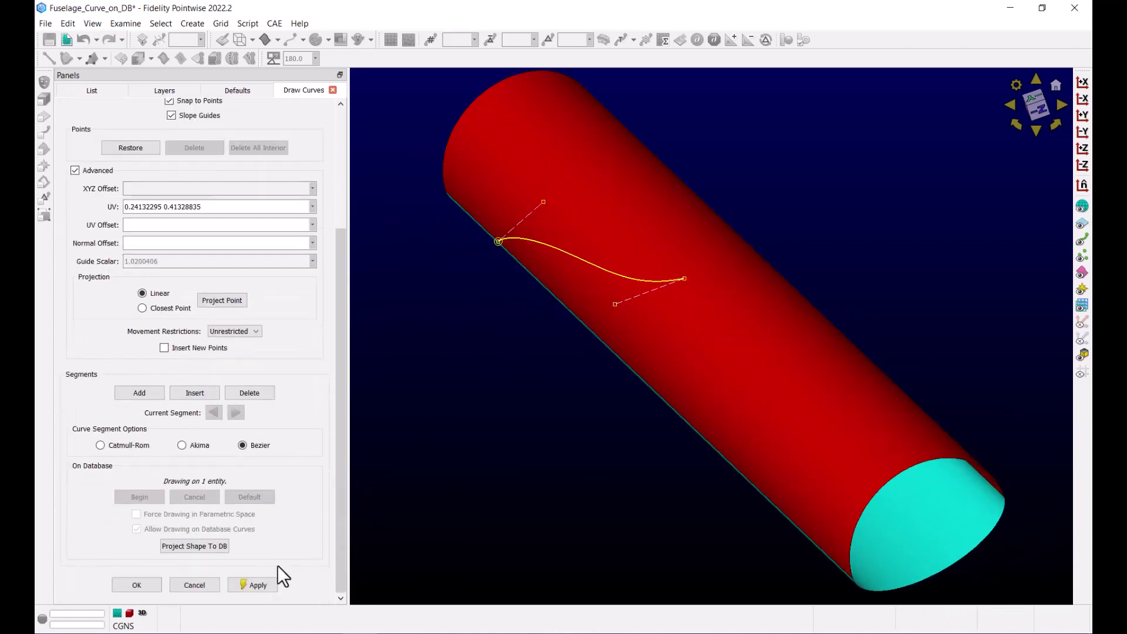
left_click(265, 585)
Extend the curve from its end point to the quilt's far edge and adjust the tangent
right_click_drag(668, 334, 793, 238)
left_click(678, 281)
left_click(800, 235)
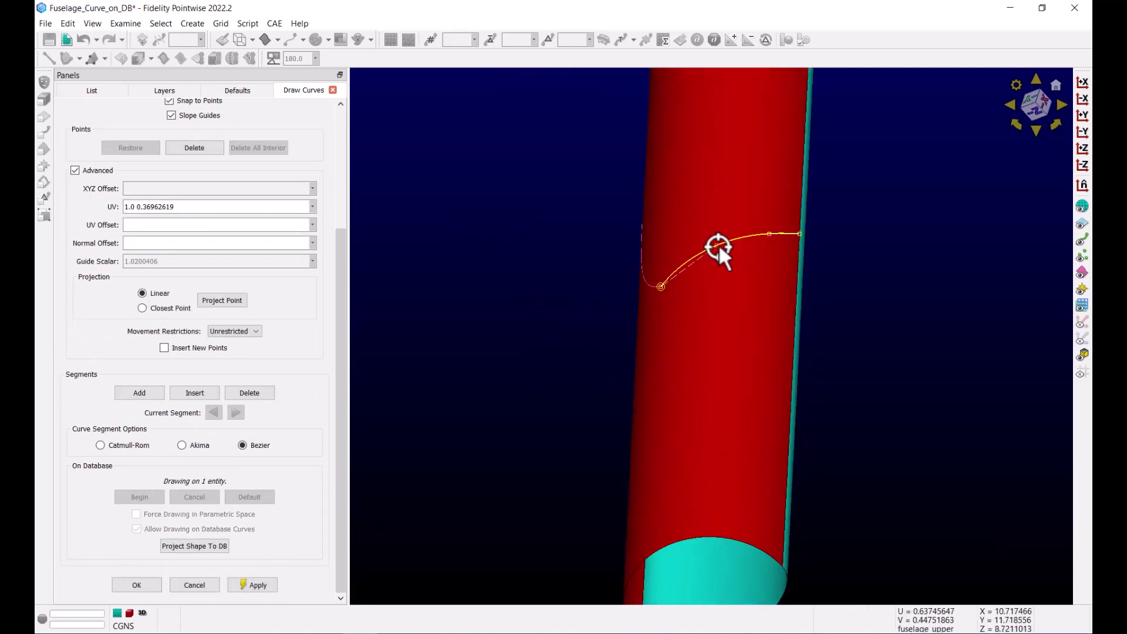
left_click_drag(697, 287, 737, 285)
right_click_drag(737, 285, 756, 235)
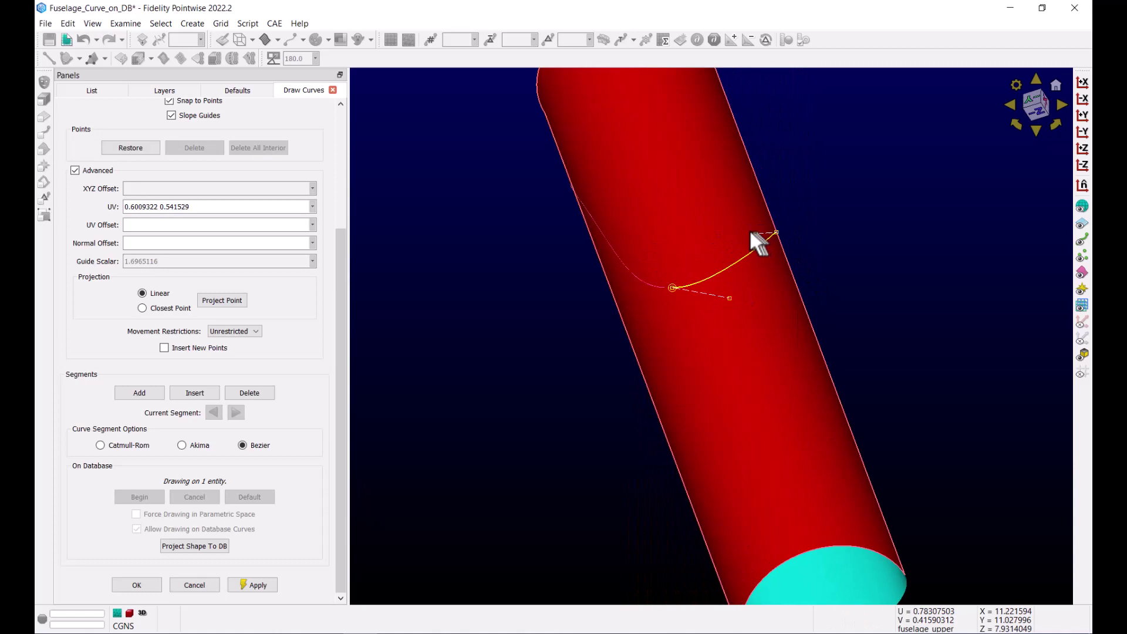
Project the curve shape onto the upper quilt and apply it
left_click(194, 547)
left_click(252, 585)
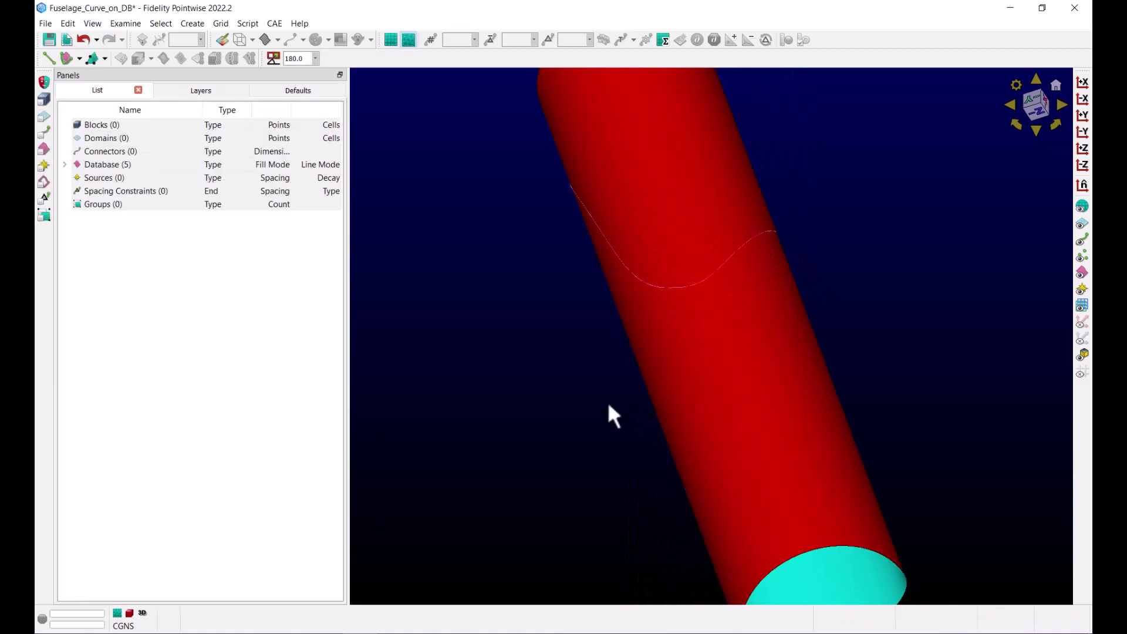
right_click_drag(609, 415, 691, 298)
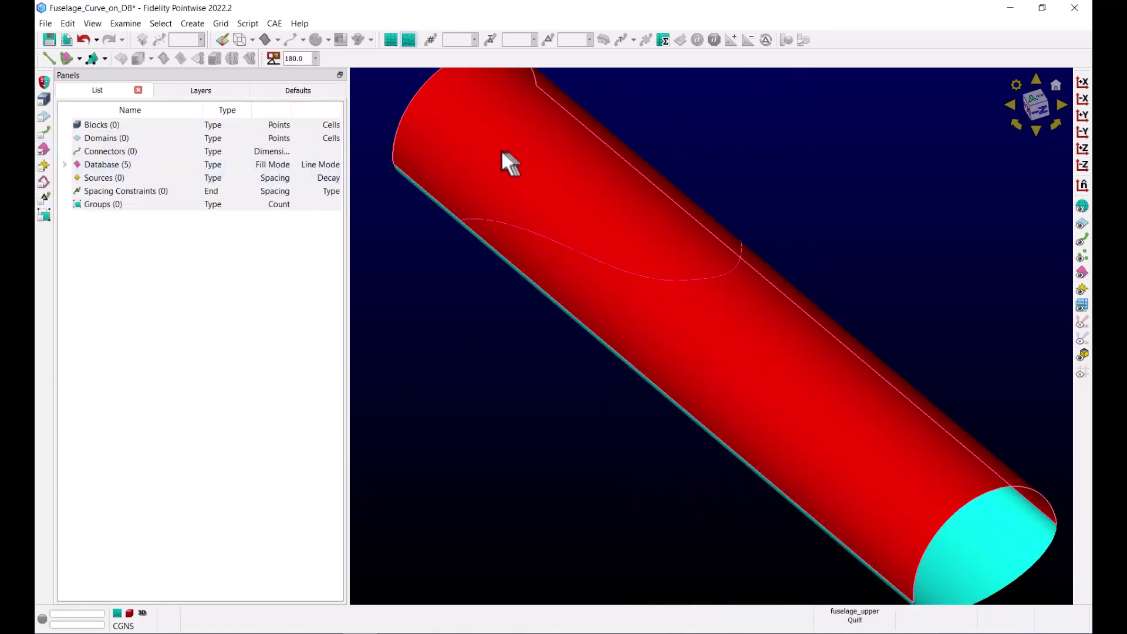
Trim the upper quilt by the S-shaped curve with Imprint, splitting it into separate quilts
left_click(503, 158)
left_click(68, 23)
left_click(106, 283)
left_click(699, 281)
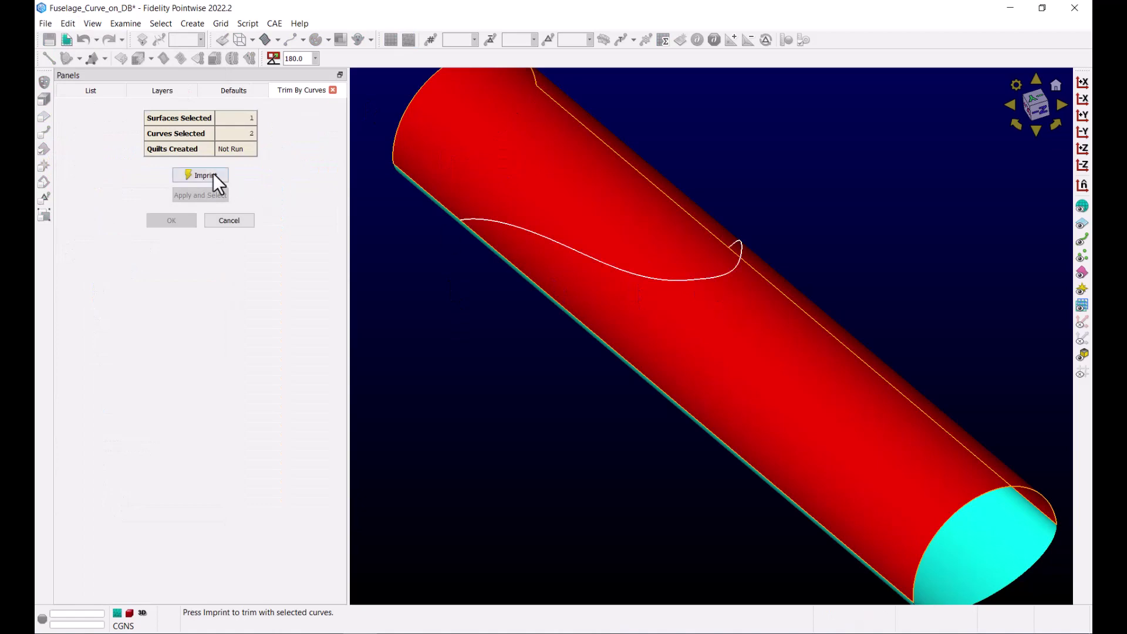
left_click(198, 175)
left_click(171, 221)
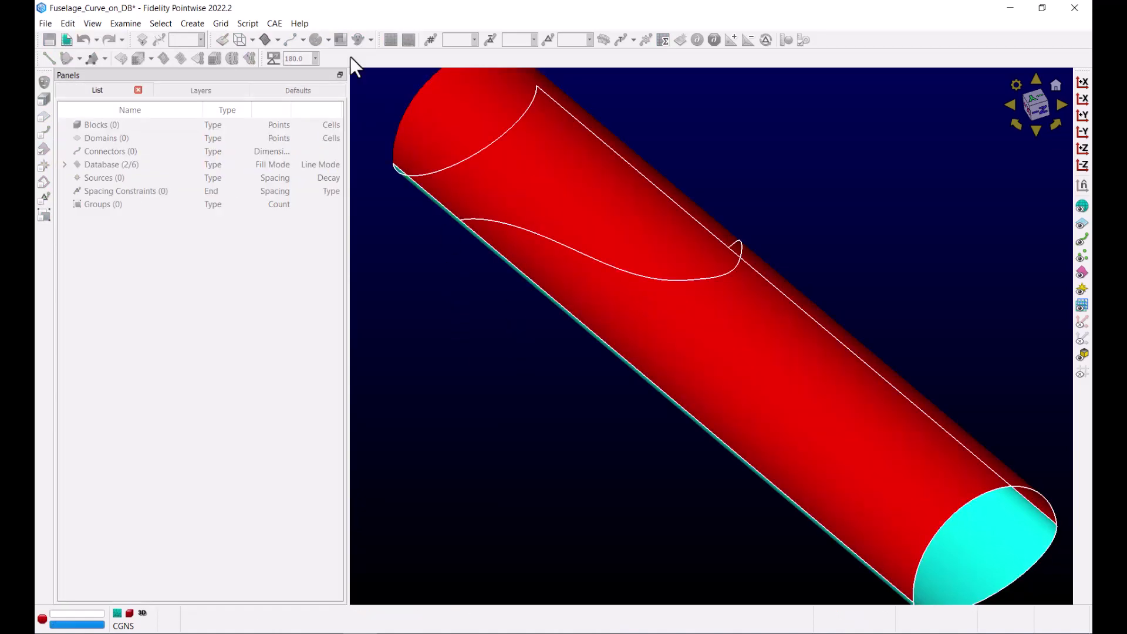
right_click_drag(477, 355, 515, 357)
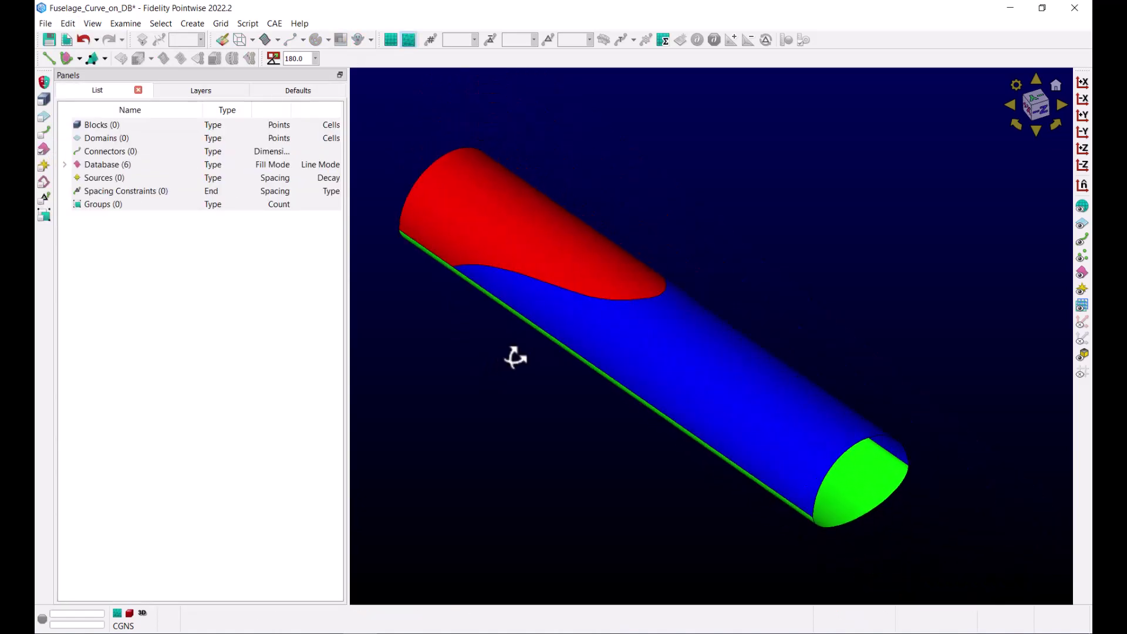